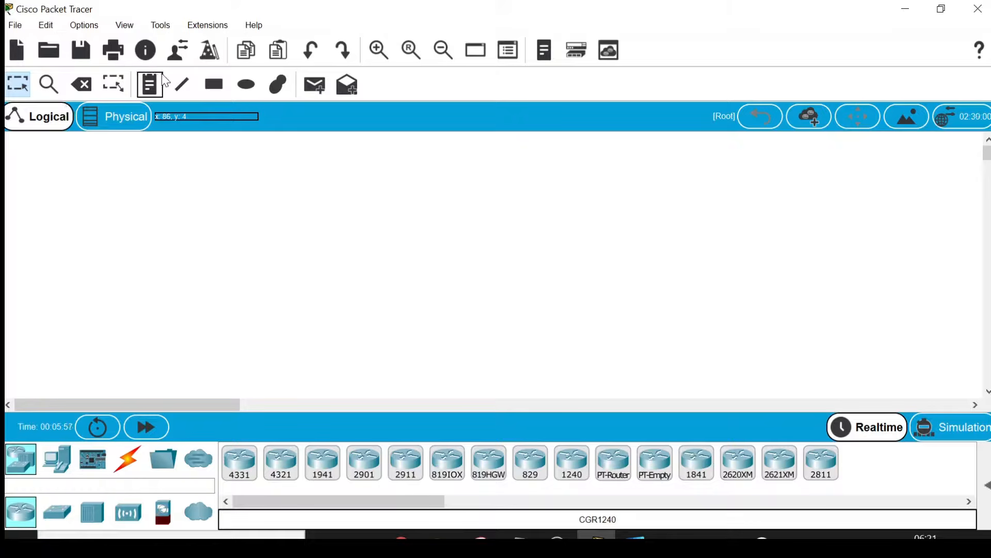
Add a note above the work area reading "How to configure web server?" followed by the author's name
{"action": "left_click", "coordinate": [150, 84]}
{"action": "left_click", "coordinate": [50, 160]}
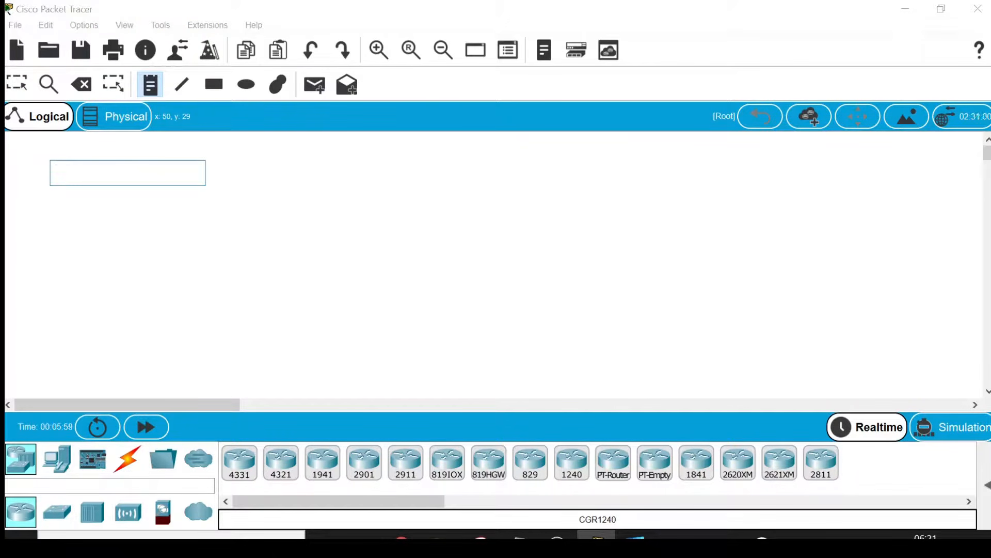
{"action": "type", "text": "How to configure web server? - By Swati Tripathi"}
{"action": "left_click", "coordinate": [19, 201]}
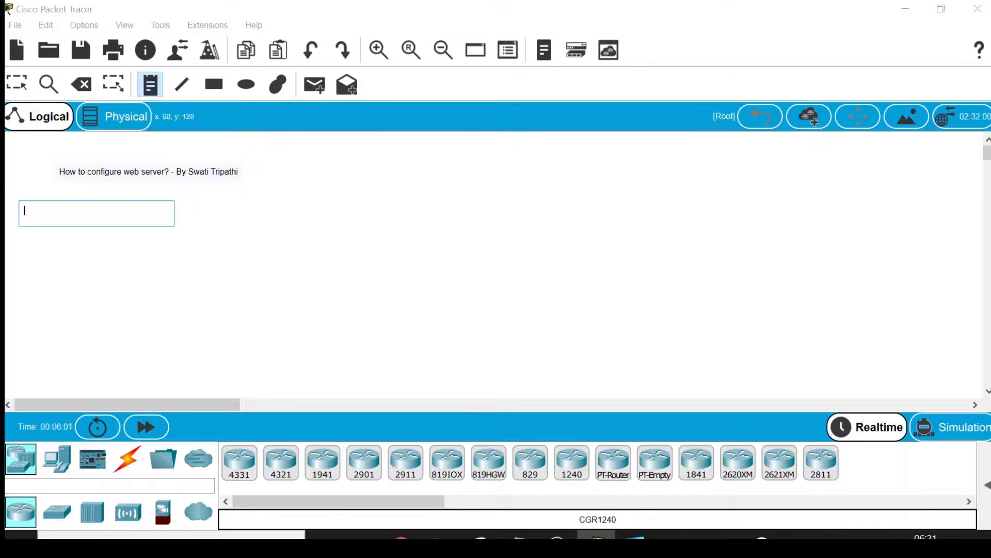
Place a PC end device in the workspace below the title note
{"action": "left_click", "coordinate": [55, 463]}
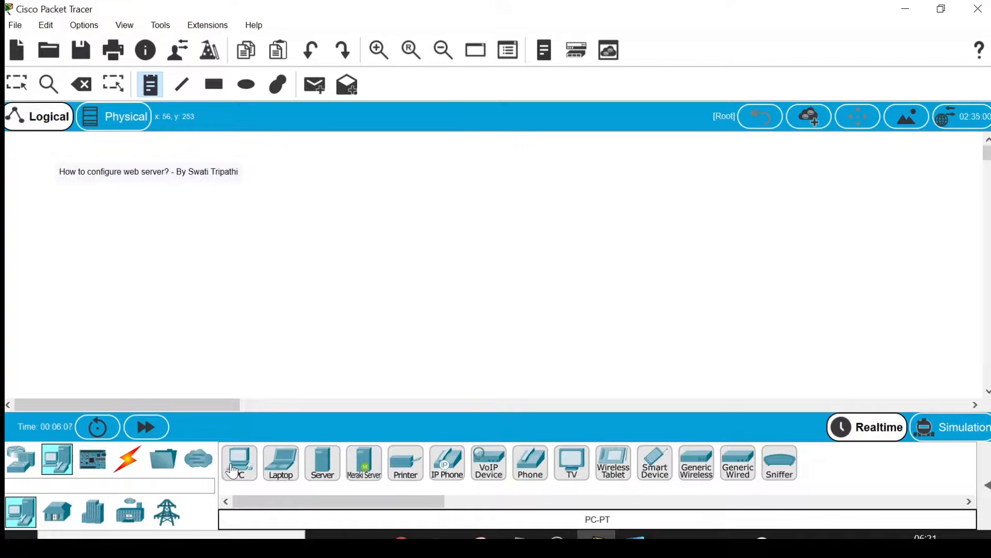
{"action": "left_click_drag", "start_coordinate": [240, 464], "coordinate": [196, 320]}
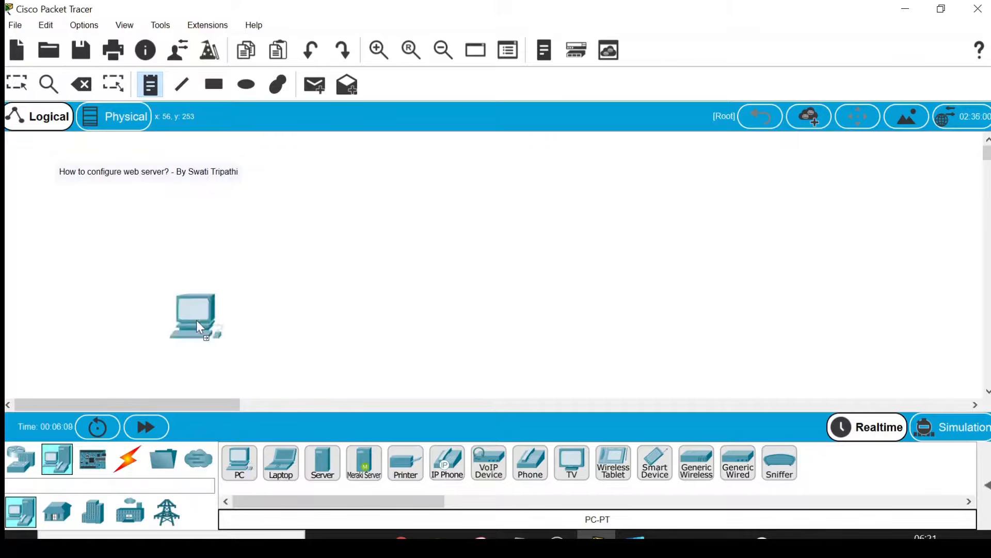
{"action": "left_click_drag", "start_coordinate": [51, 230], "coordinate": [50, 242]}
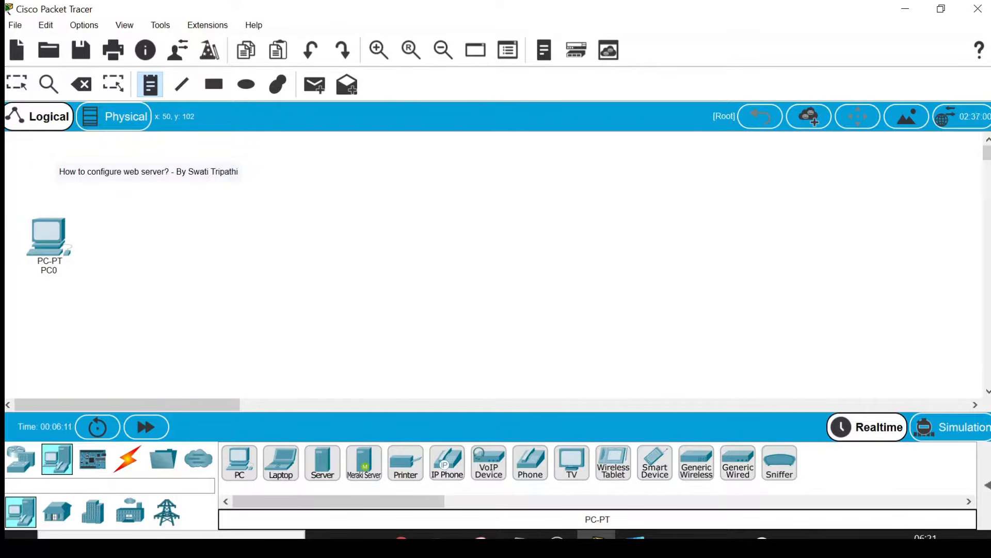
Place a PT-Switch beside the PC and leave note placement mode
{"action": "left_click", "coordinate": [19, 459]}
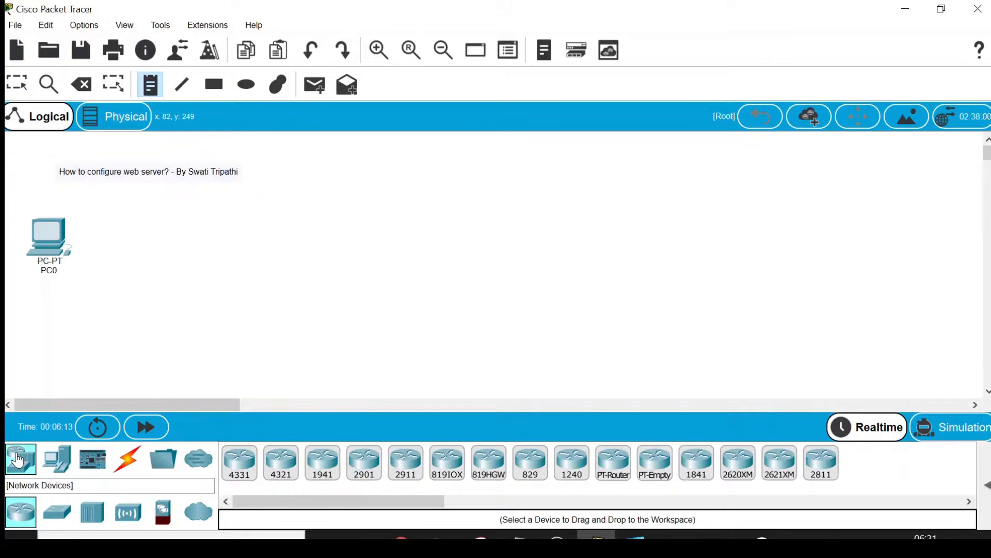
{"action": "left_click", "coordinate": [59, 520]}
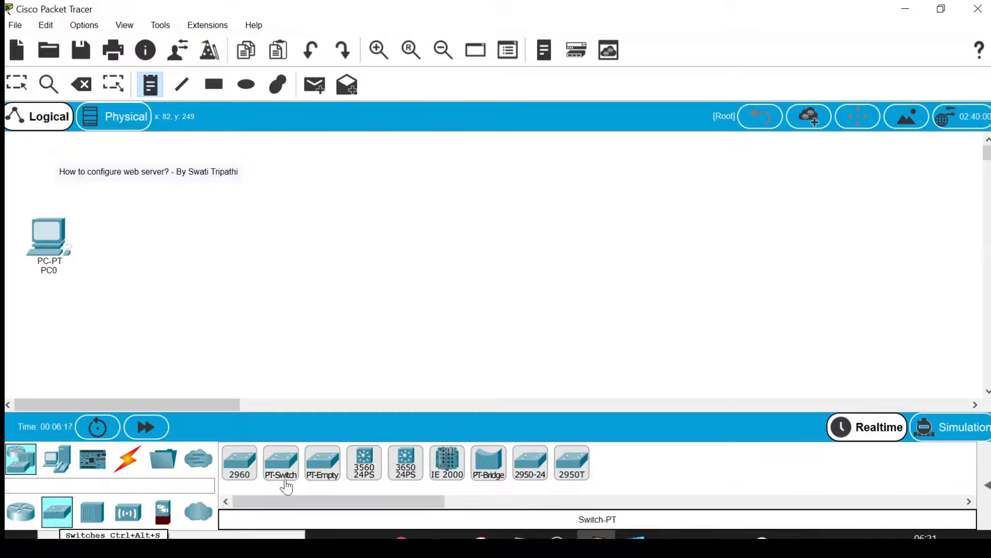
{"action": "left_click_drag", "start_coordinate": [285, 482], "coordinate": [140, 266]}
{"action": "left_click", "coordinate": [138, 269]}
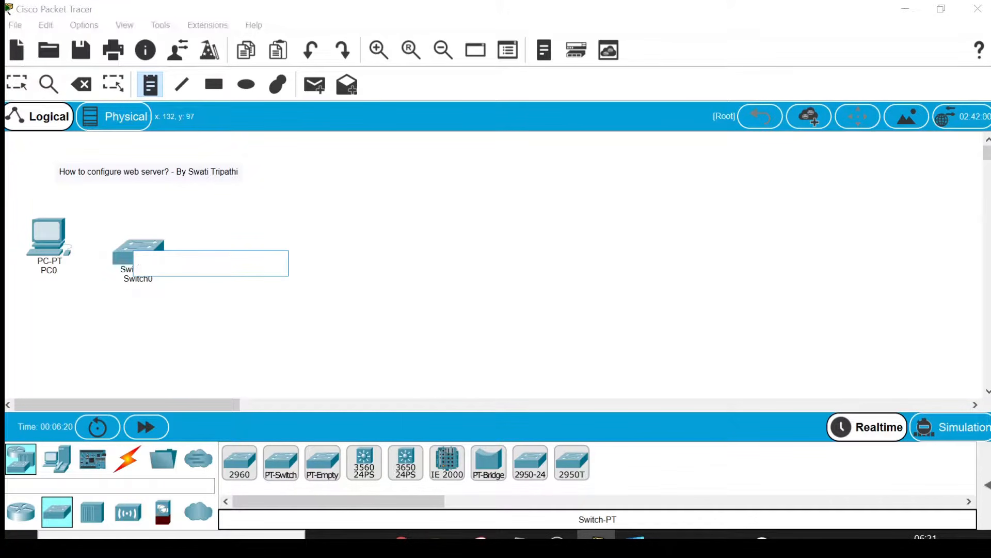
{"action": "left_click", "coordinate": [20, 85]}
Place two generic servers, one above the other, on the far side of the switch from the PC
{"action": "left_click", "coordinate": [54, 467]}
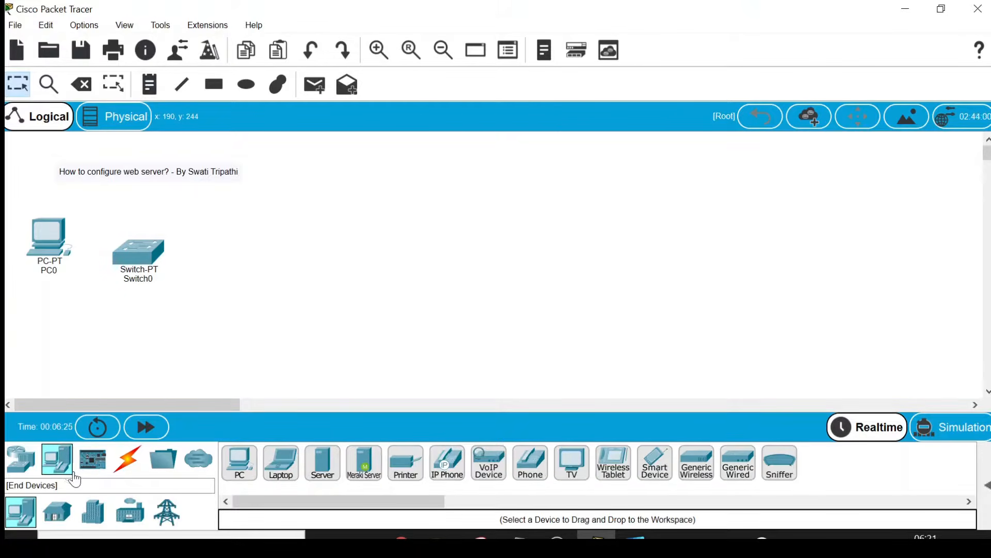
{"action": "left_click_drag", "start_coordinate": [325, 480], "coordinate": [249, 216]}
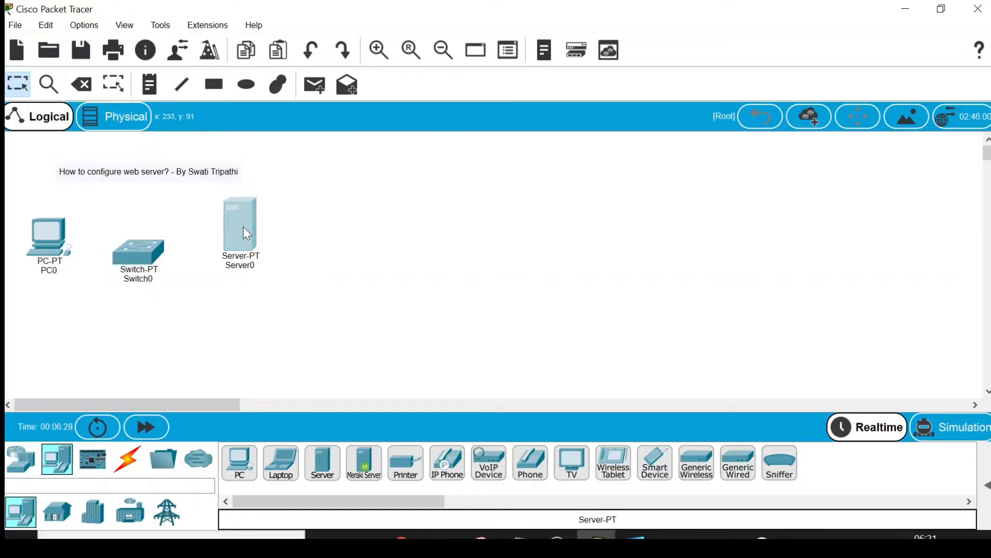
{"action": "left_click_drag", "start_coordinate": [322, 465], "coordinate": [235, 321]}
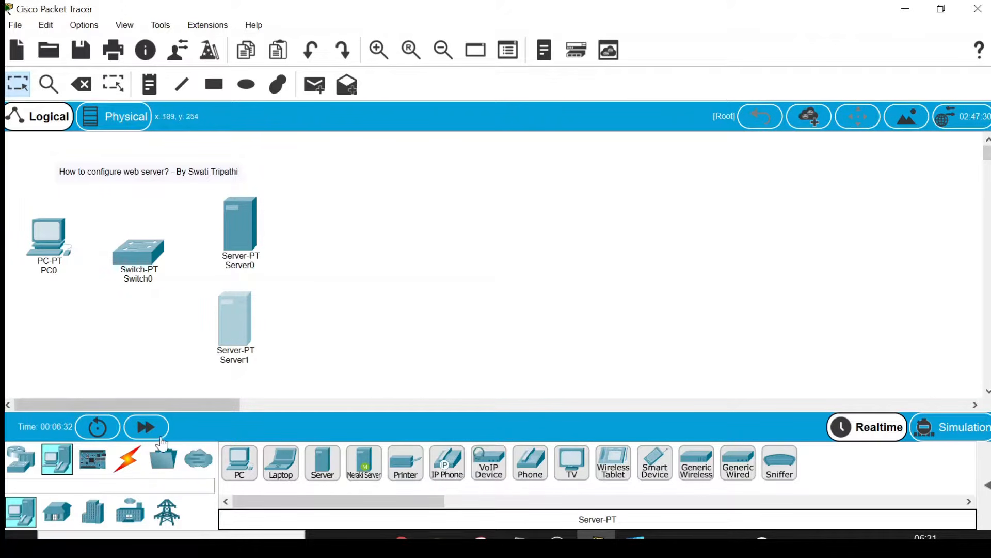
Connect the PC's FastEthernet0 to the switch's FastEthernet0/1 with a copper straight-through cable
{"action": "left_click", "coordinate": [129, 461]}
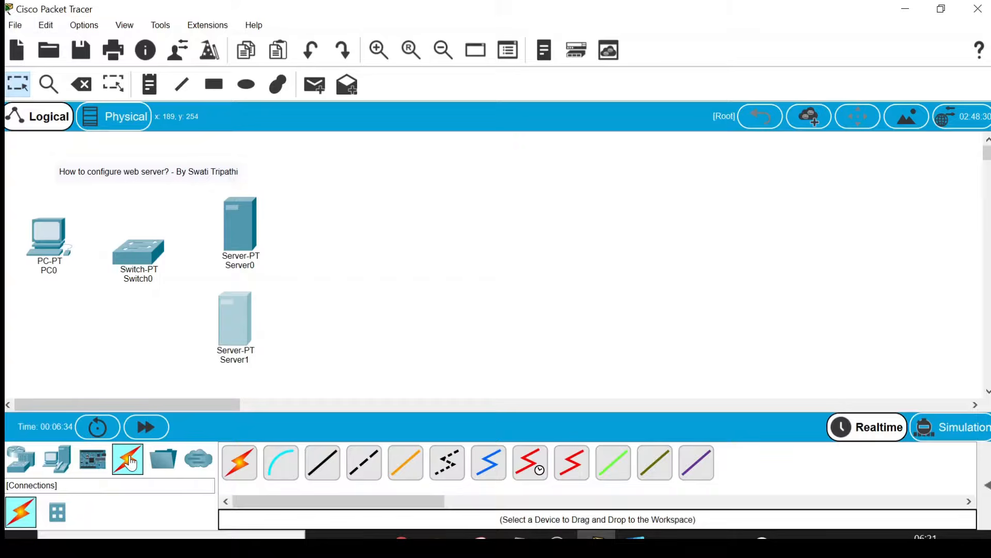
{"action": "left_click", "coordinate": [334, 467]}
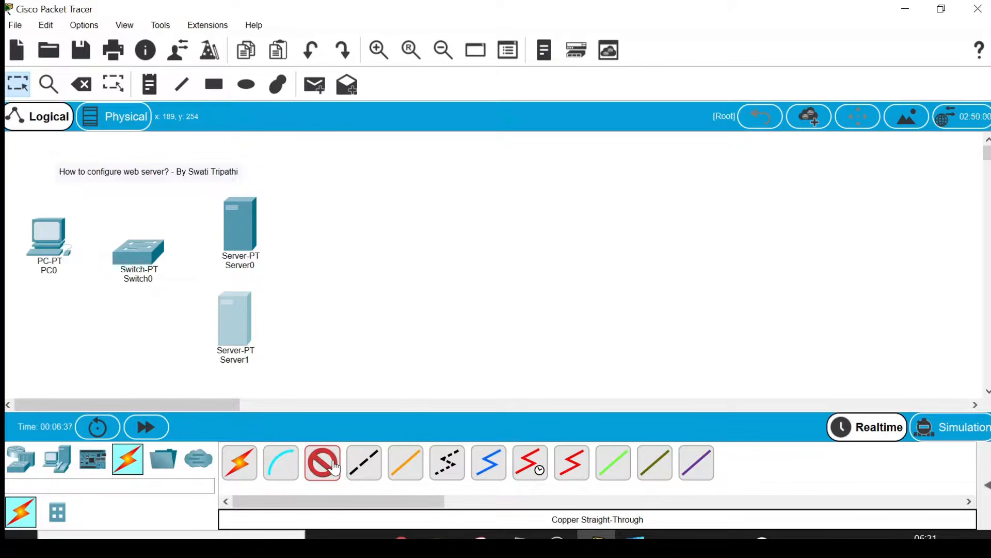
{"action": "left_click", "coordinate": [43, 242]}
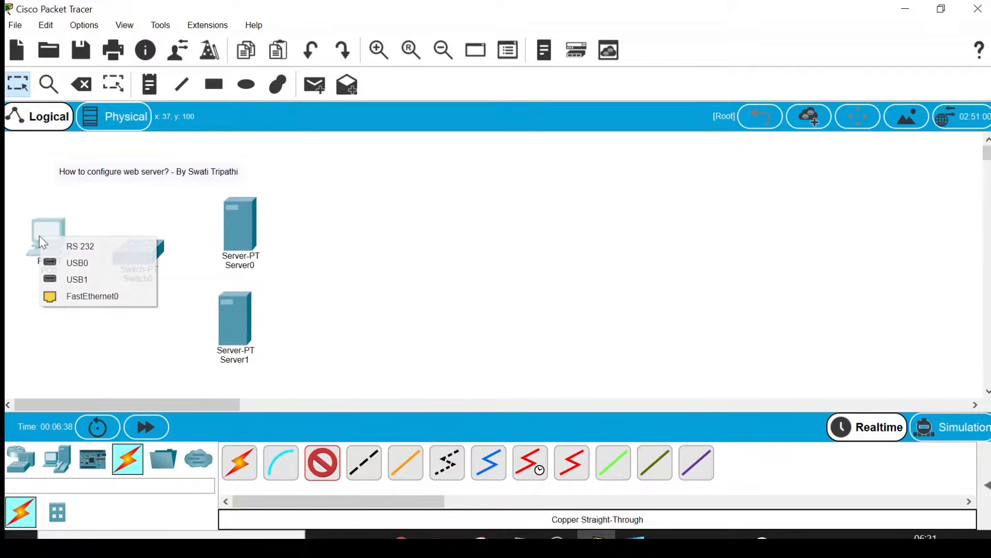
{"action": "left_click", "coordinate": [49, 296]}
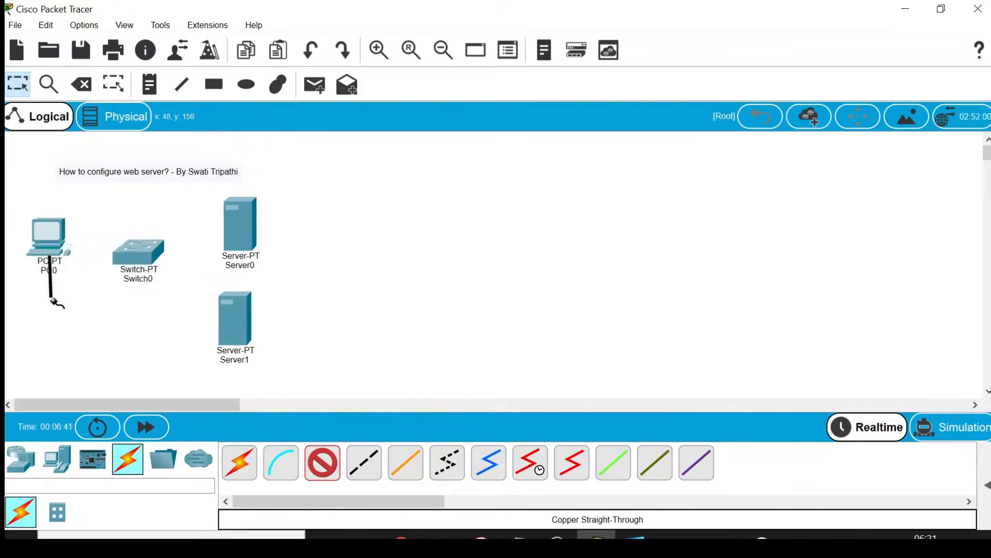
{"action": "left_click", "coordinate": [134, 251]}
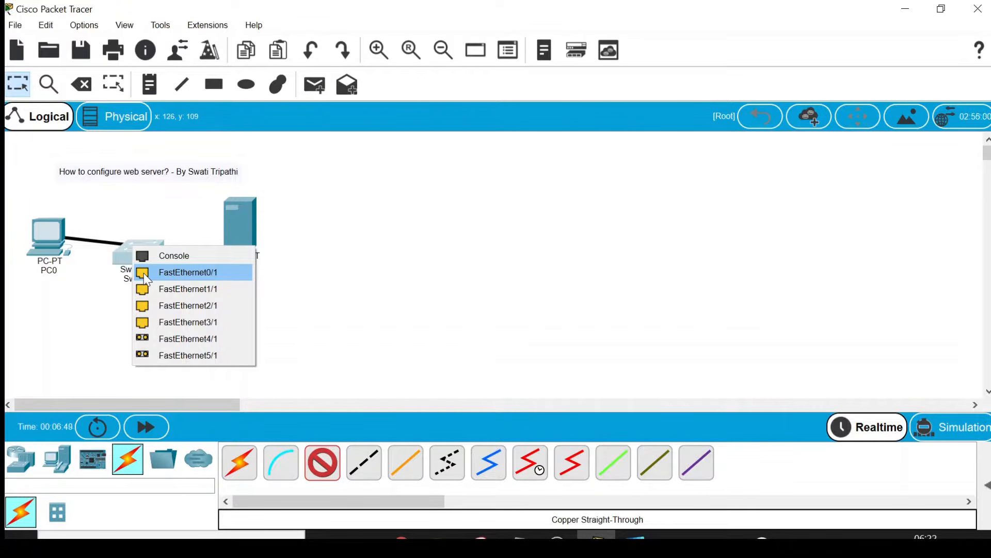
{"action": "left_click", "coordinate": [147, 280]}
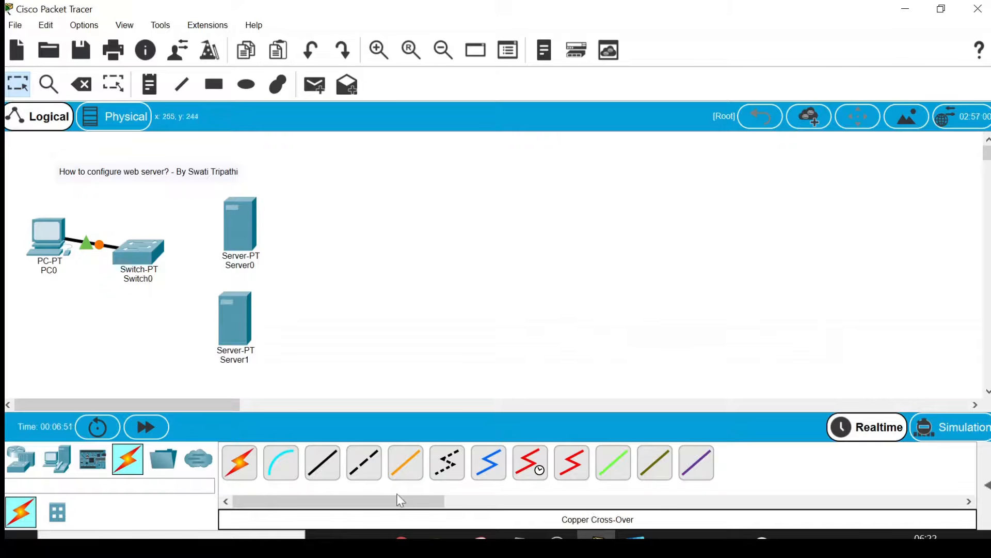
Connect the switch's FastEthernet1/1 to the upper server's FastEthernet0 with a copper straight-through cable
{"action": "left_click", "coordinate": [133, 255]}
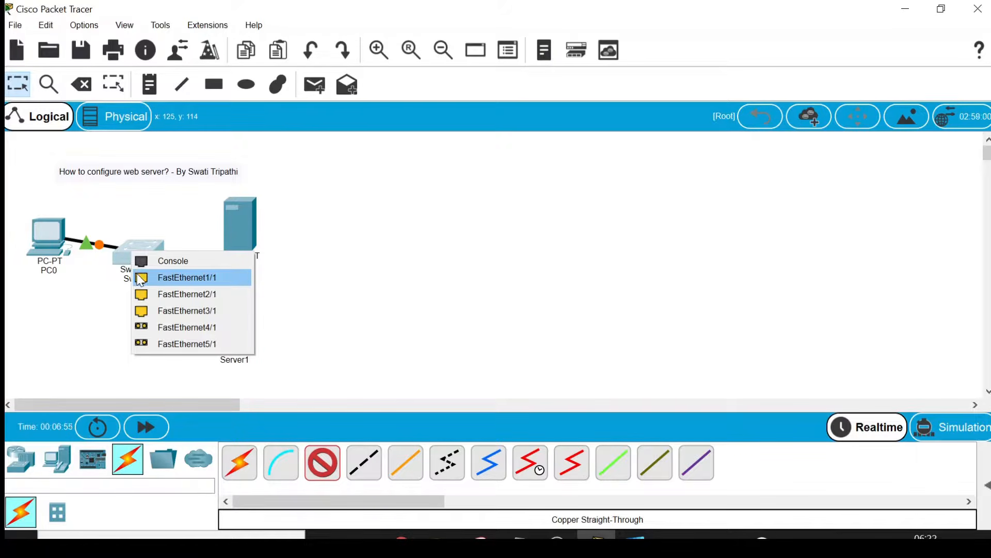
{"action": "left_click", "coordinate": [154, 277]}
{"action": "left_click", "coordinate": [231, 230]}
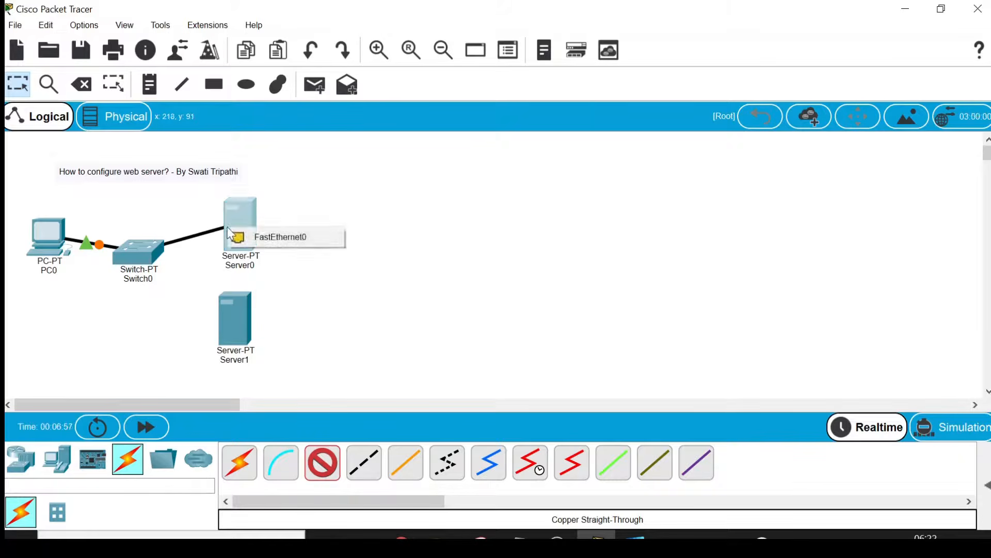
{"action": "left_click", "coordinate": [279, 237]}
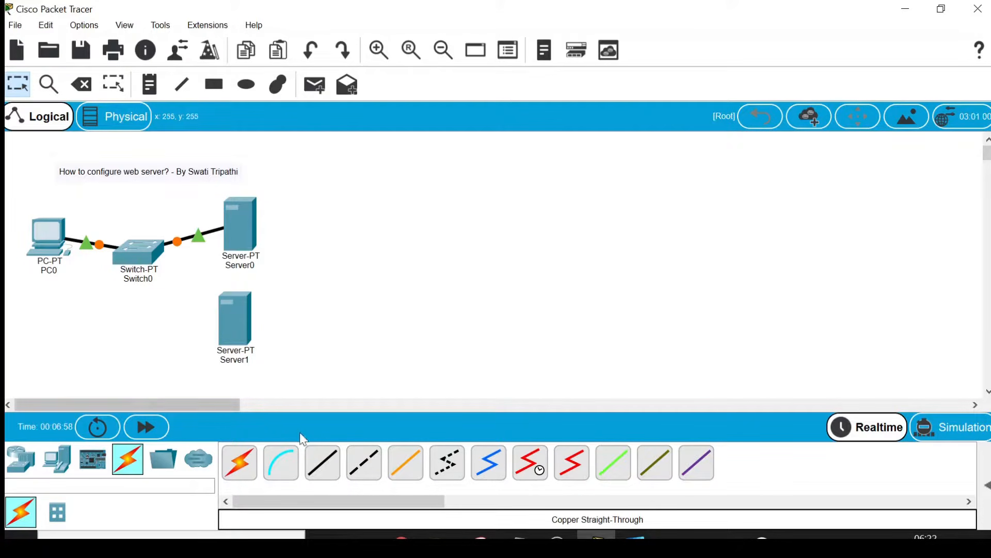
Connect the lower server to the switch's FastEthernet2/1 with a copper straight-through cable and nudge the server slightly down
{"action": "left_click", "coordinate": [322, 463]}
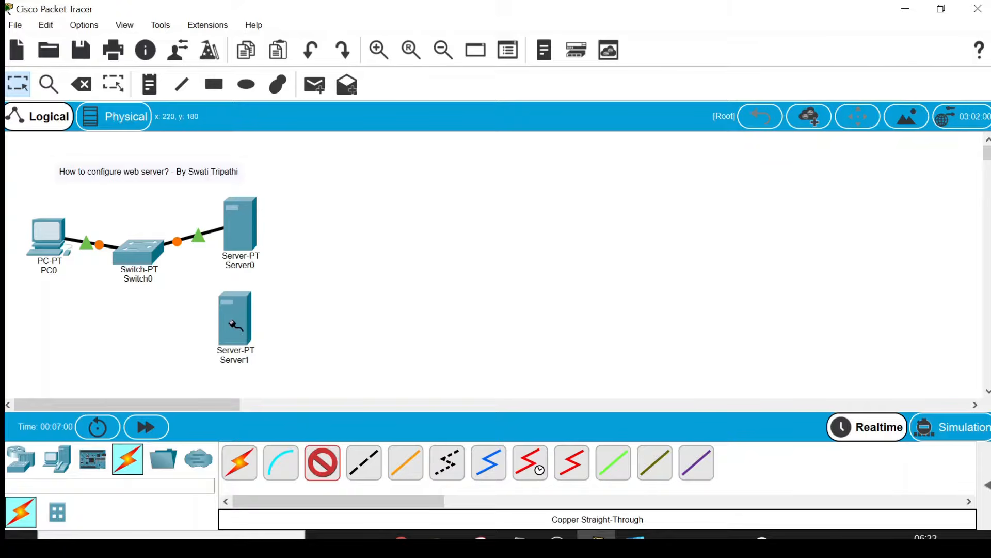
{"action": "left_click", "coordinate": [230, 326]}
{"action": "left_click", "coordinate": [237, 329]}
{"action": "left_click", "coordinate": [139, 250]}
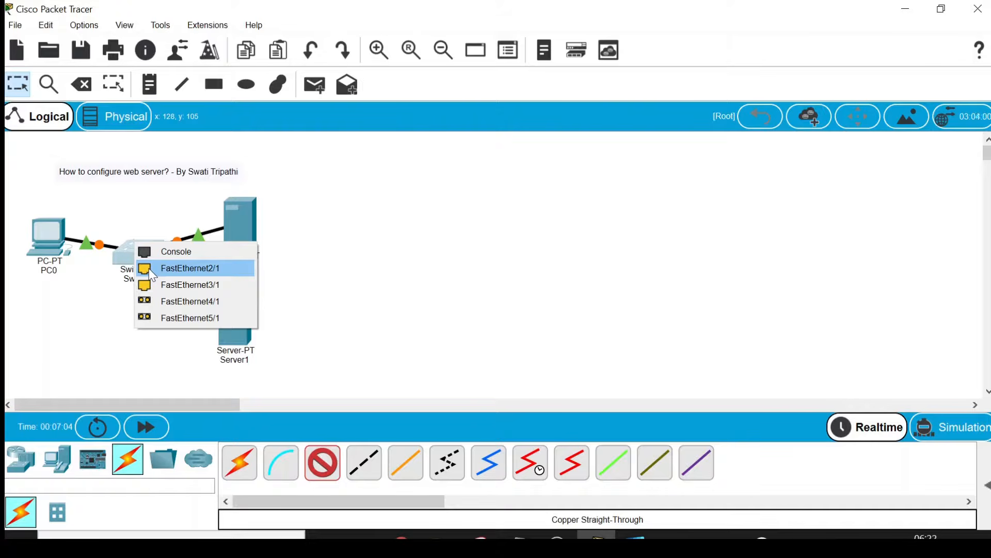
{"action": "left_click", "coordinate": [149, 268]}
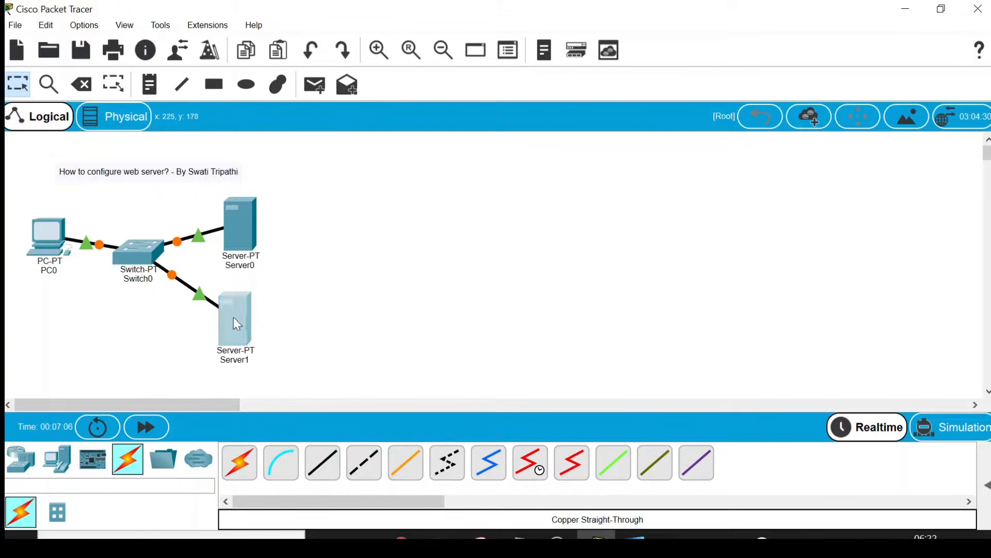
{"action": "left_click_drag", "start_coordinate": [233, 317], "coordinate": [233, 319]}
{"action": "left_click", "coordinate": [152, 353]}
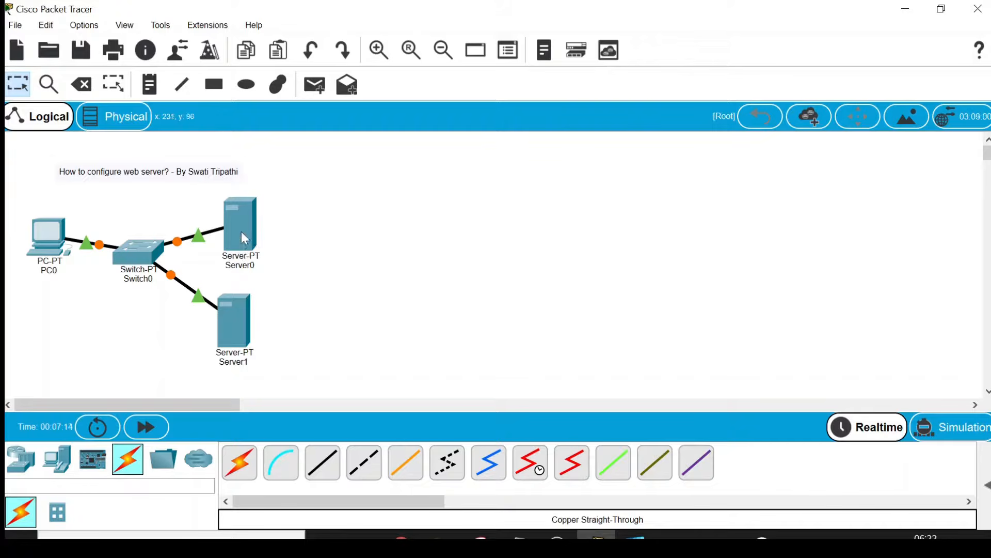
Rename the upper server to "Web Server"
{"action": "left_click", "coordinate": [241, 261]}
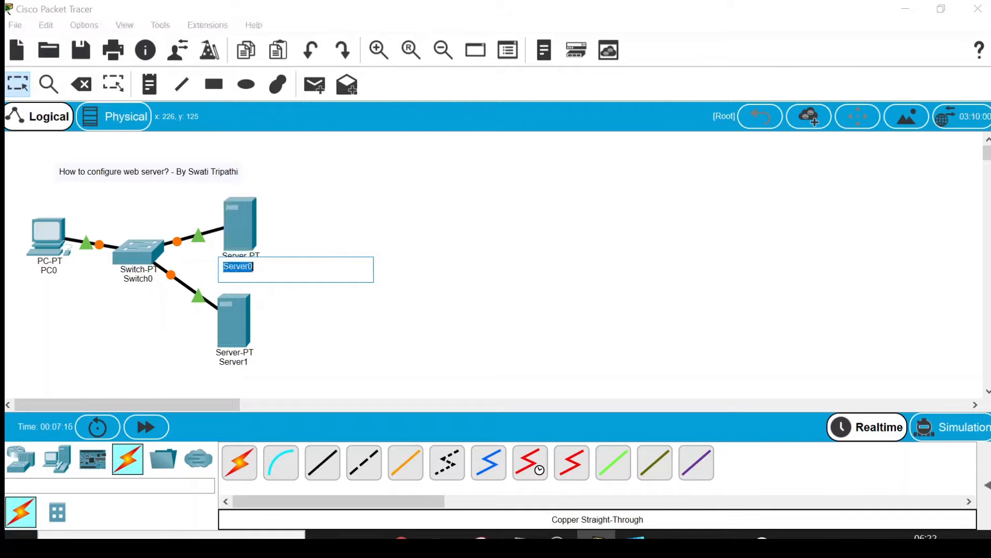
{"action": "key", "text": "BackSpace"}
{"action": "type", "text": "We"}
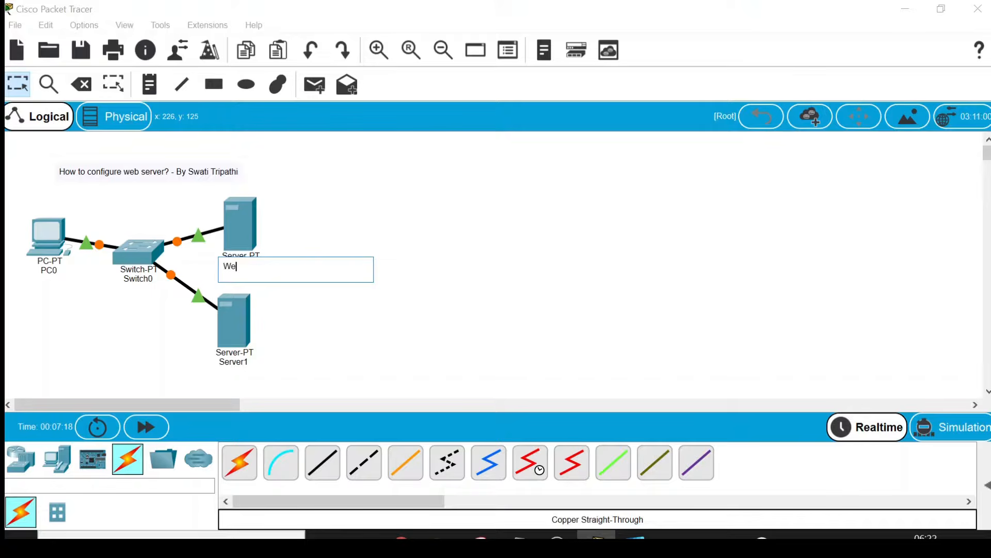
{"action": "type", "text": "b Ser"}
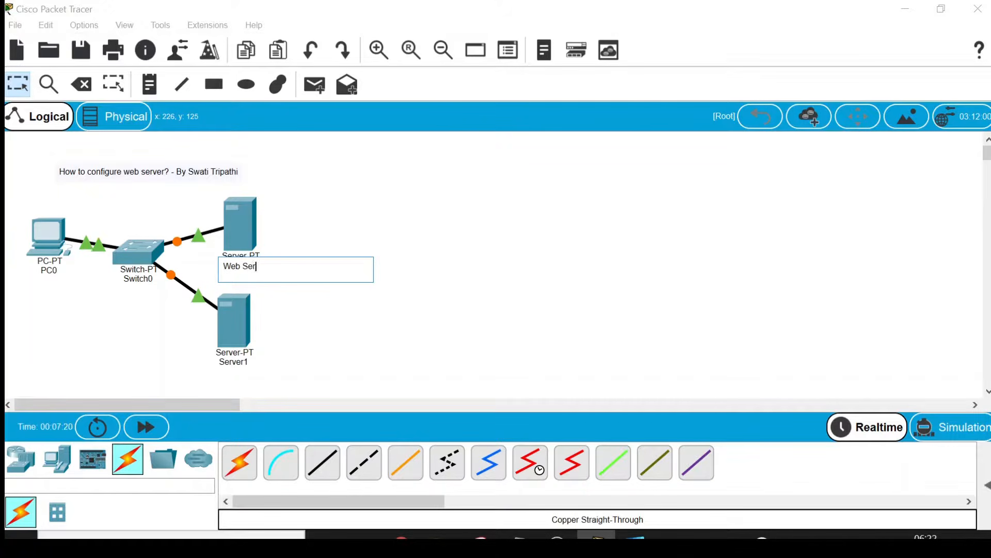
{"action": "type", "text": "ver"}
{"action": "left_click", "coordinate": [210, 283]}
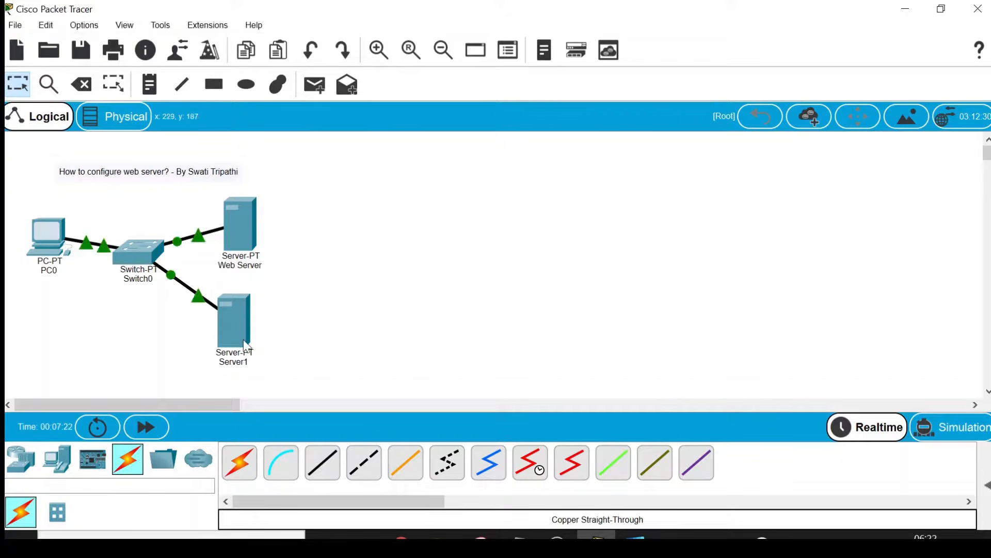
Rename the lower server to "DNS Server"
{"action": "left_click", "coordinate": [230, 343]}
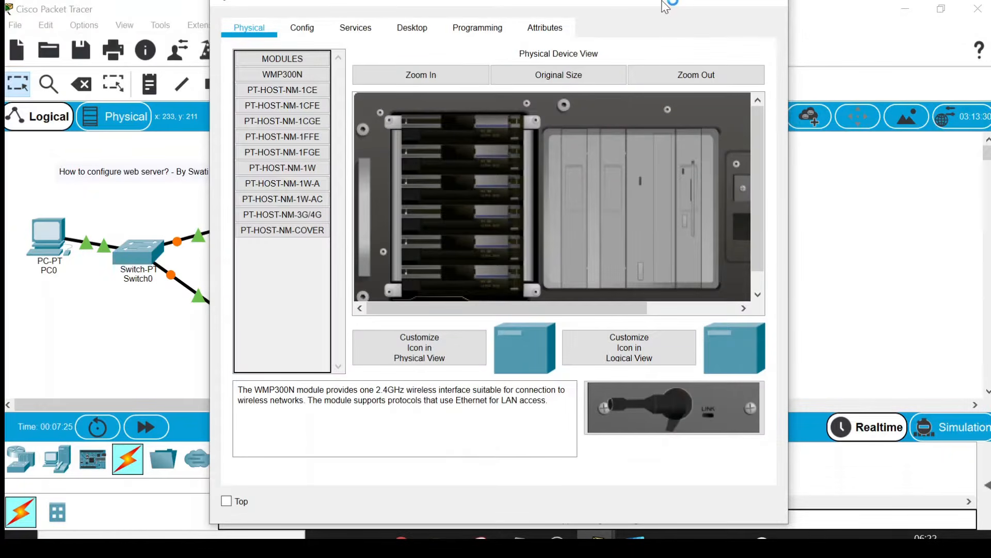
{"action": "left_click", "coordinate": [769, 7]}
{"action": "left_click", "coordinate": [235, 363]}
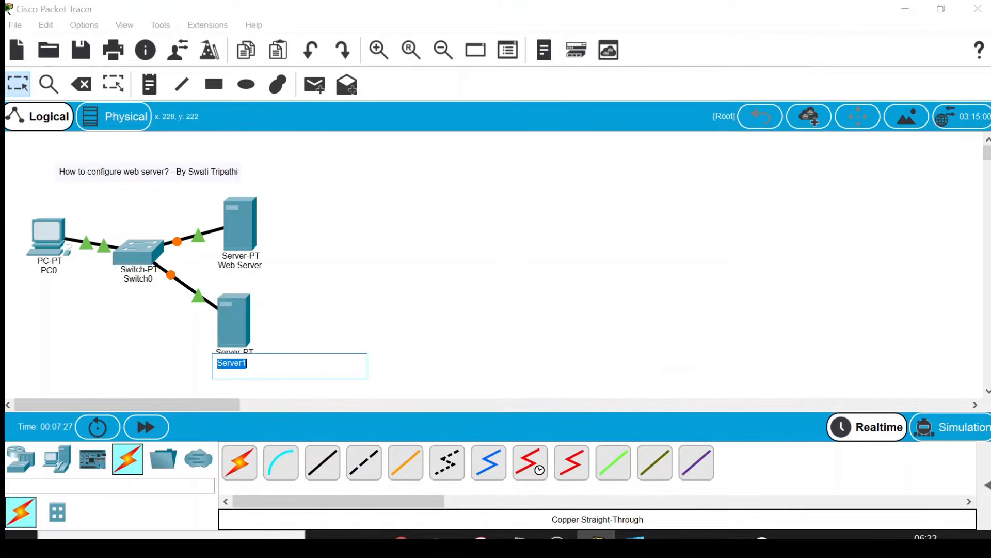
{"action": "key", "text": "BackSpace"}
{"action": "type", "text": "DNS Serve"}
{"action": "key", "text": "Return"}
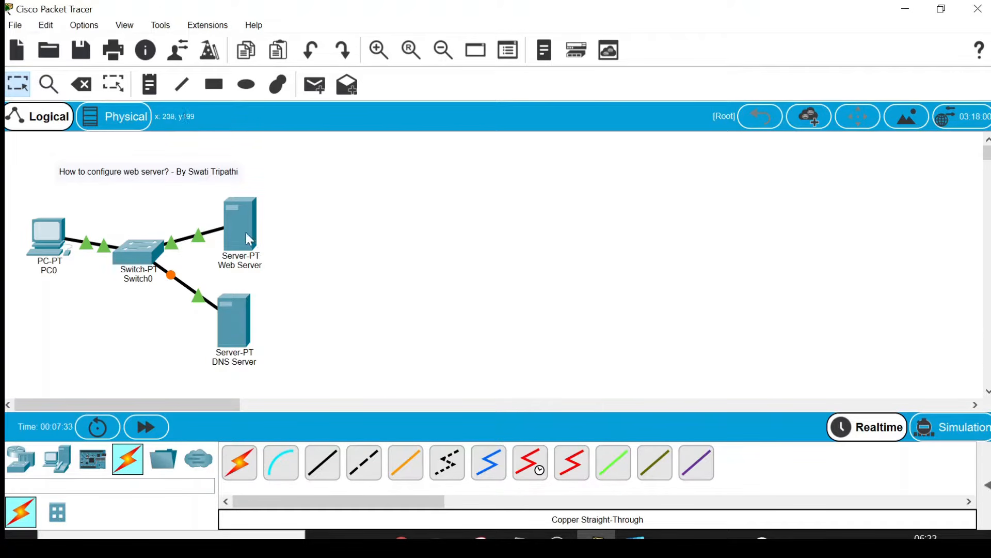
Assign the Web Server the static IP address 192.168.1.2 with subnet mask 255.255.255.0
{"action": "left_click", "coordinate": [242, 233]}
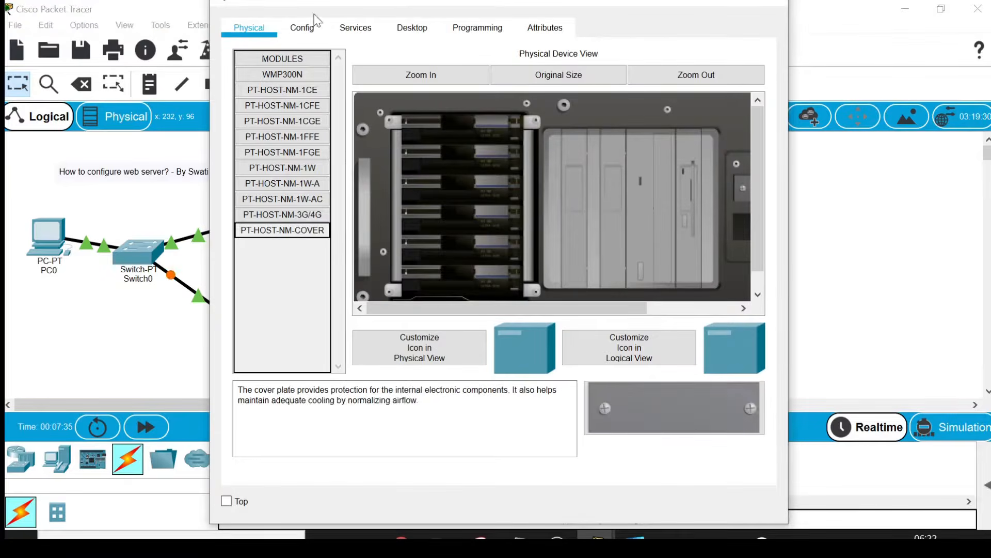
{"action": "left_click_drag", "start_coordinate": [395, 6], "coordinate": [472, 115]}
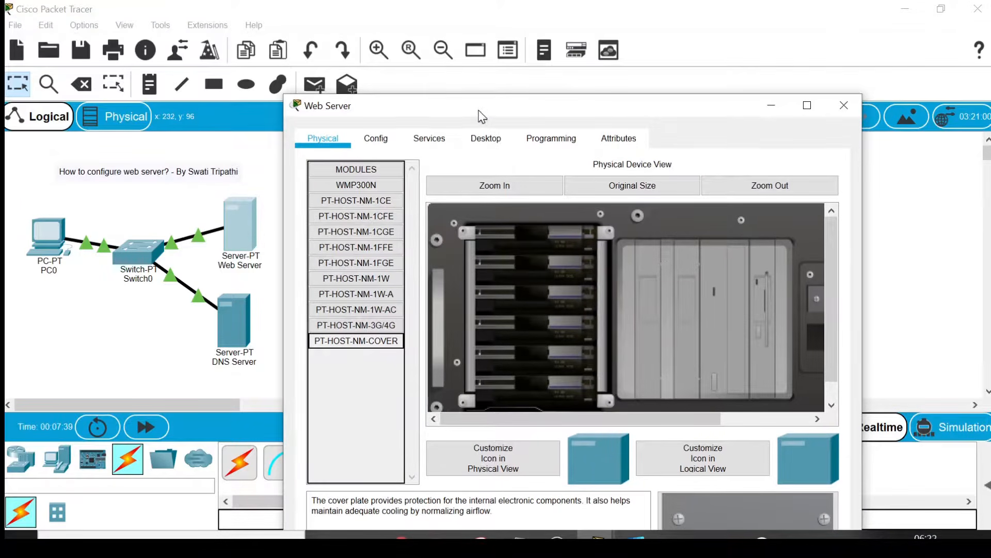
{"action": "left_click", "coordinate": [471, 135]}
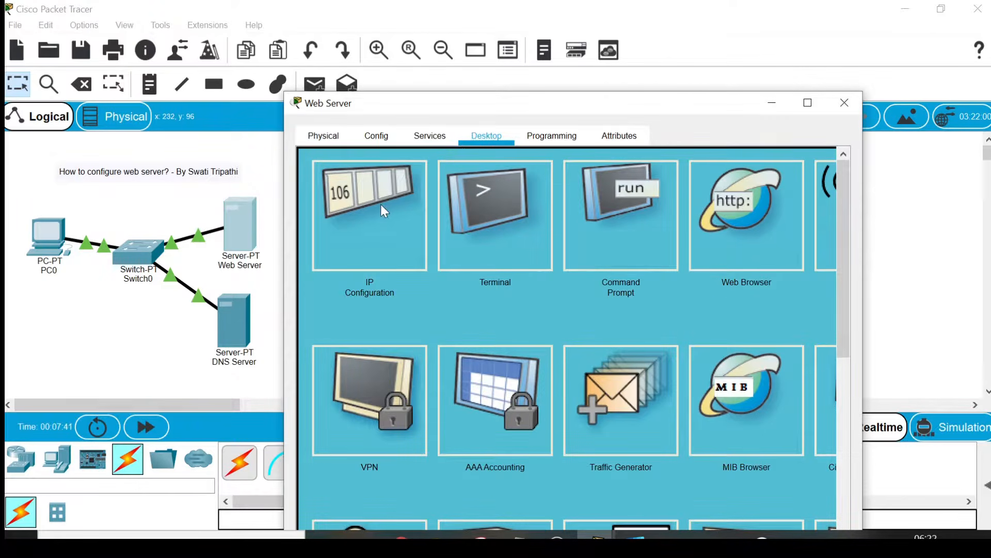
{"action": "left_click", "coordinate": [383, 210]}
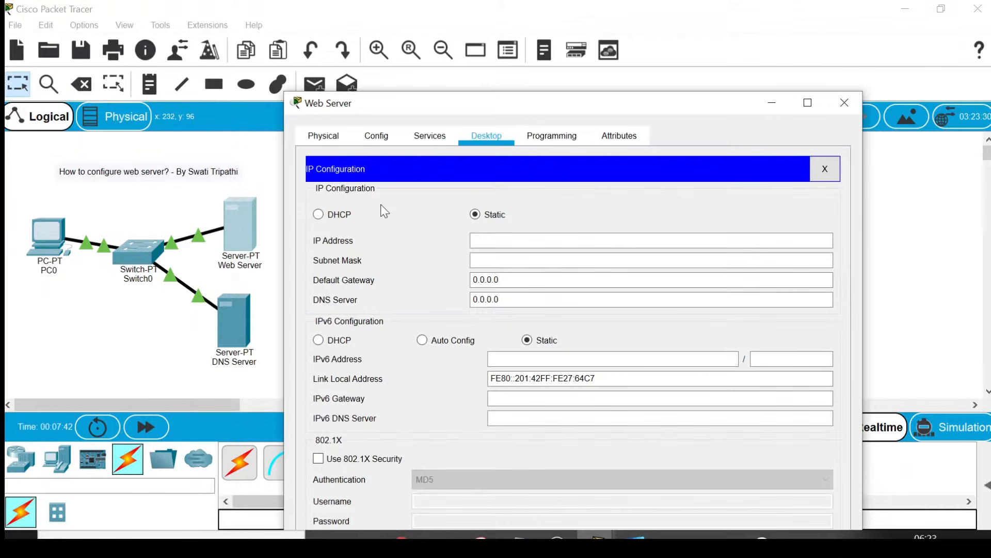
{"action": "left_click", "coordinate": [494, 239]}
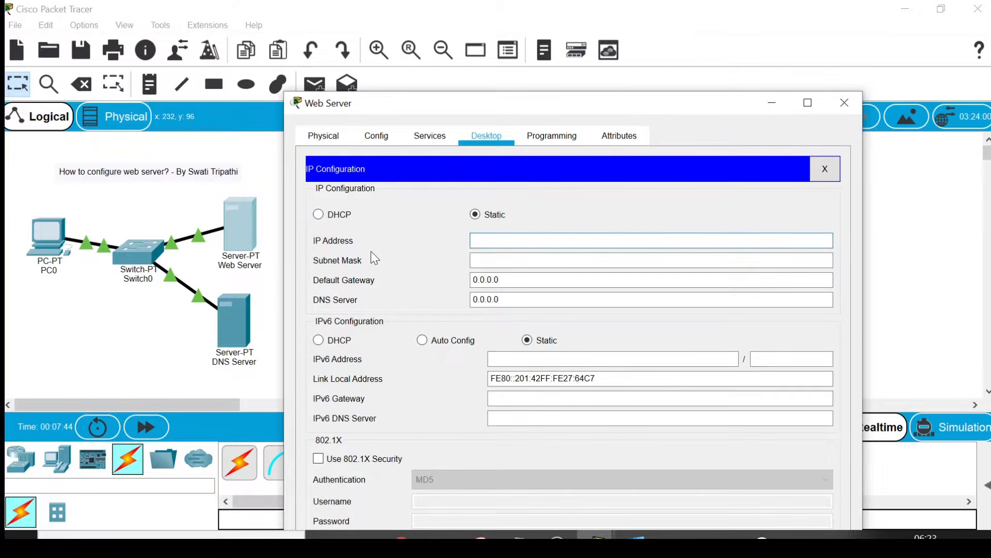
{"action": "type", "text": "192.168.1.2"}
{"action": "key", "text": "Tab"}
{"action": "key", "text": "Tab"}
{"action": "key", "text": "Tab"}
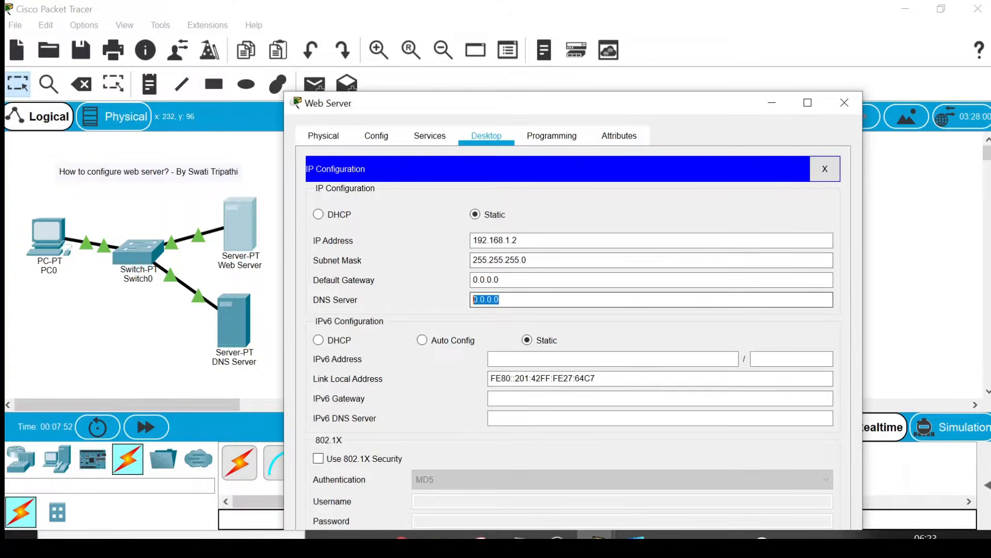
Set the Web Server's DNS server address to 192.168.1.1 in its IP configuration
{"action": "key", "text": "BackSpace"}
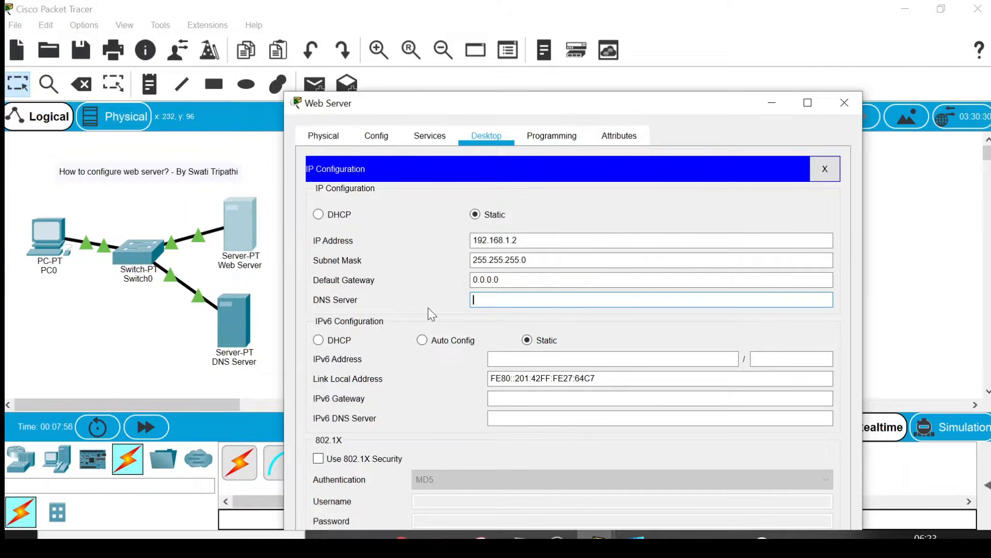
{"action": "left_click_drag", "start_coordinate": [518, 240], "coordinate": [437, 250]}
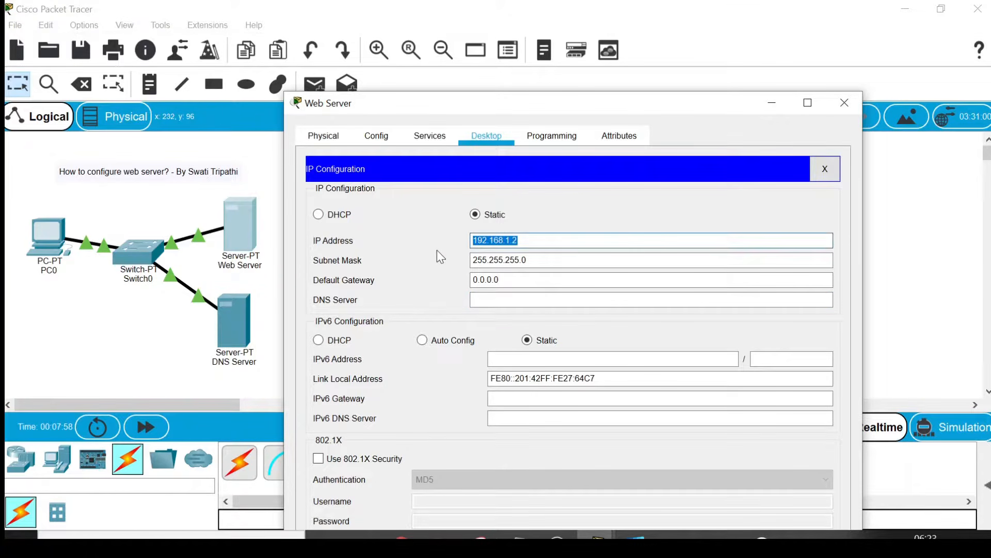
{"action": "left_click", "coordinate": [493, 300]}
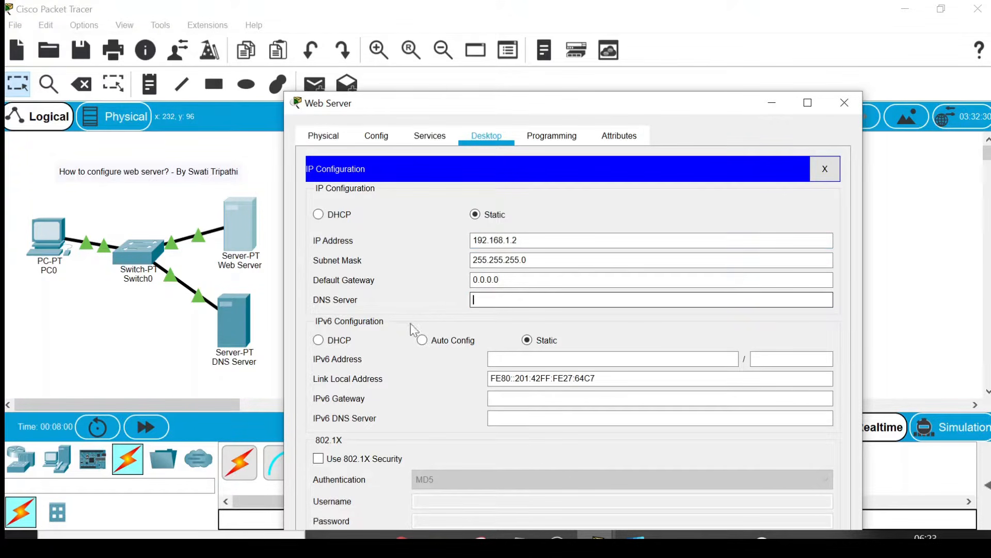
{"action": "type", "text": "1"}
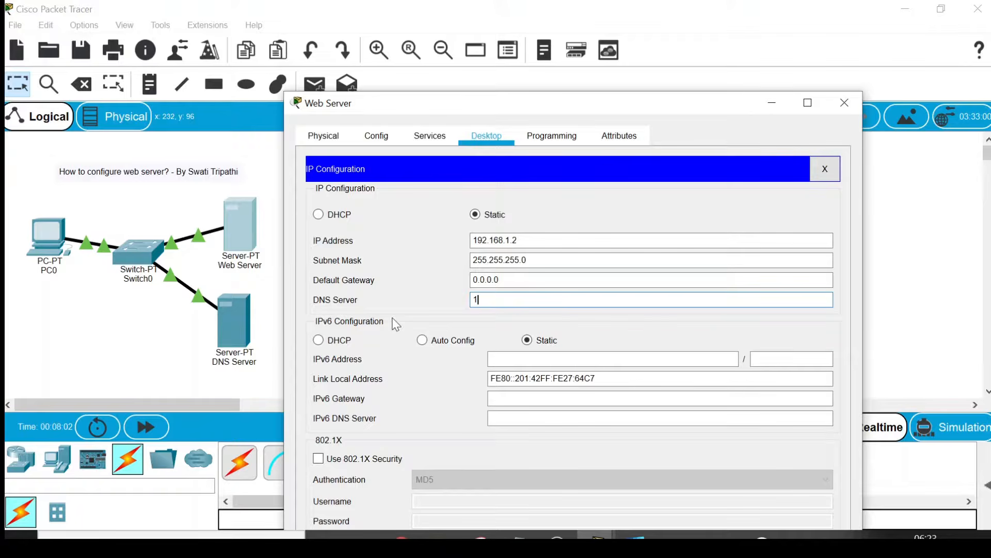
{"action": "type", "text": "92.168.1.1"}
{"action": "left_click_drag", "start_coordinate": [522, 300], "coordinate": [469, 300]}
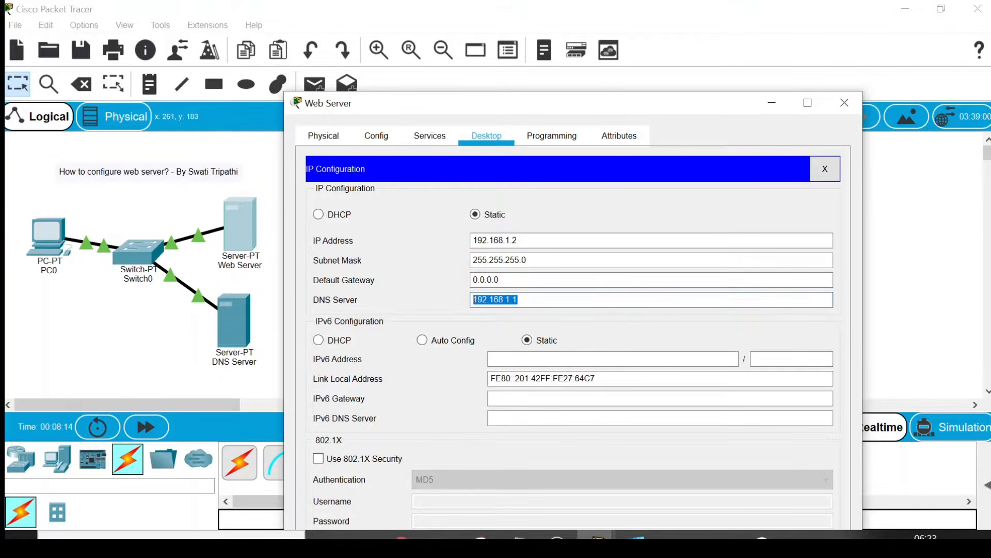
{"action": "left_click", "coordinate": [449, 298]}
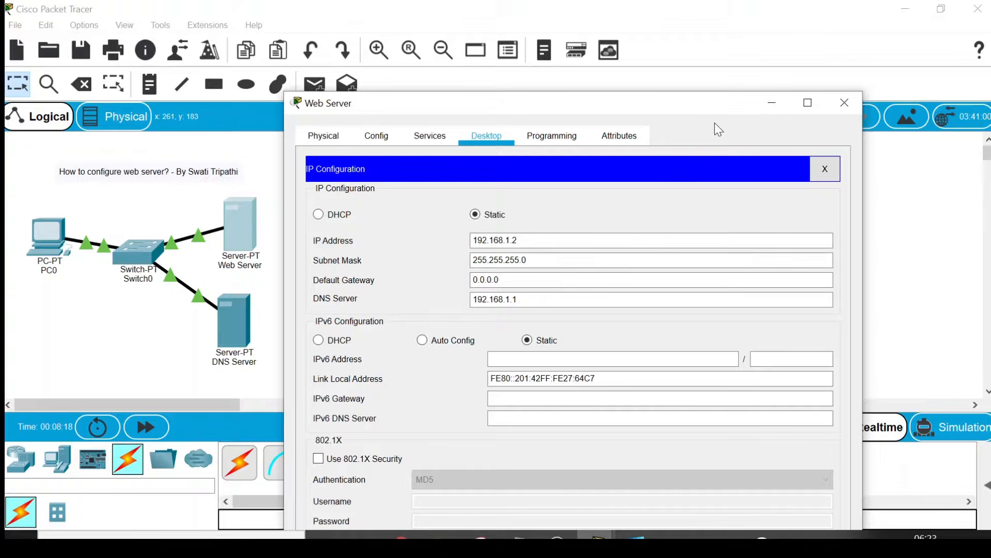
Open index.html from the Web Server's HTTP service for editing
{"action": "left_click_drag", "start_coordinate": [728, 106], "coordinate": [721, 61]}
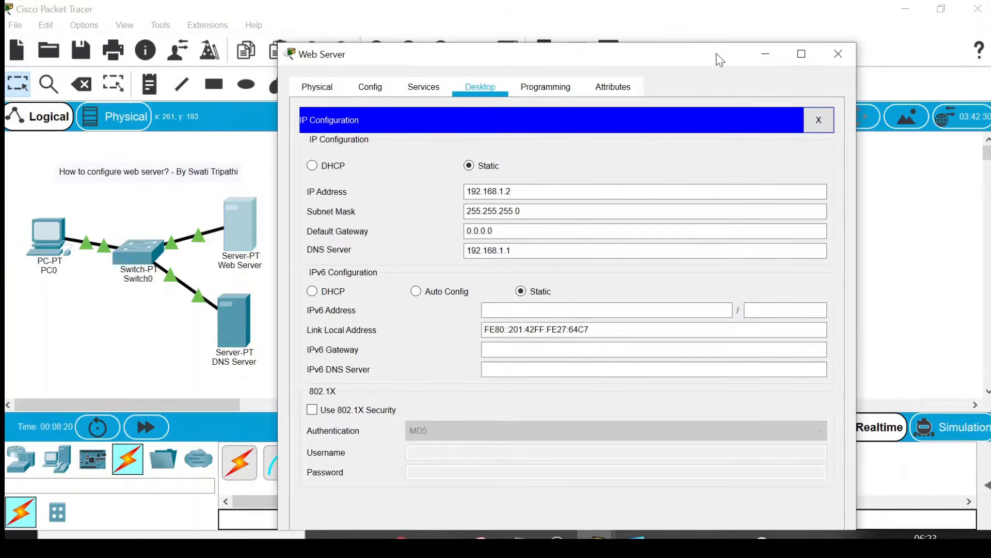
{"action": "left_click", "coordinate": [425, 88]}
{"action": "left_click_drag", "start_coordinate": [455, 61], "coordinate": [466, 75]}
{"action": "left_click", "coordinate": [359, 150]}
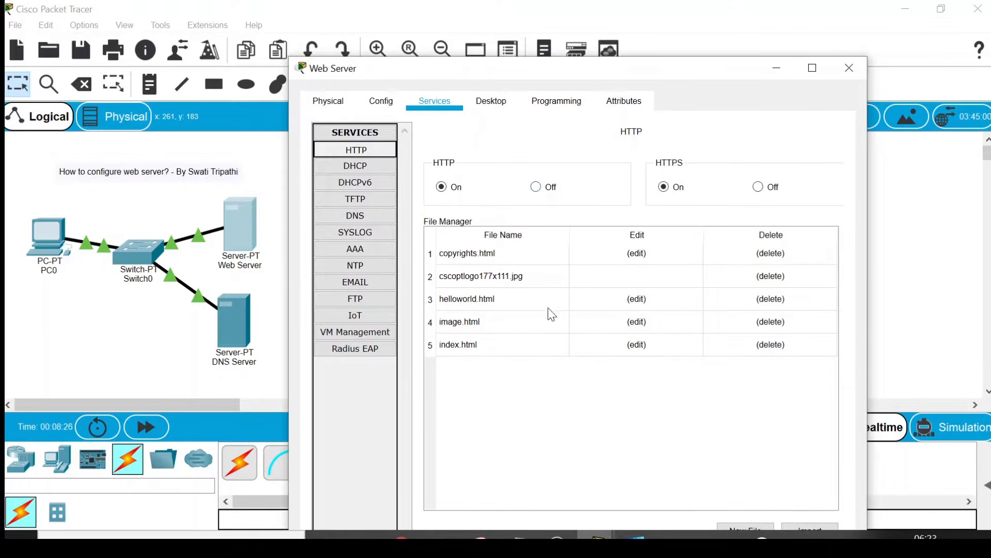
{"action": "left_click", "coordinate": [442, 354]}
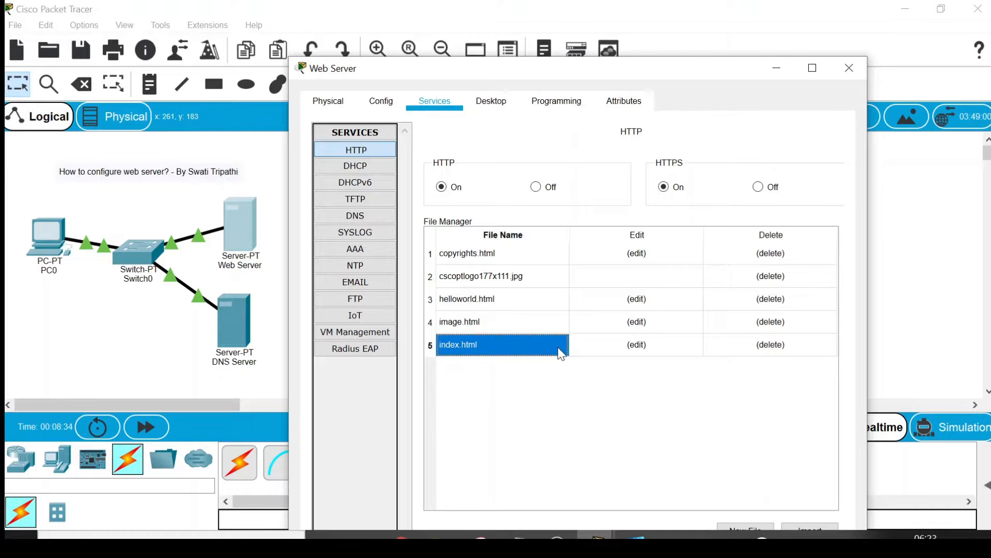
{"action": "left_click", "coordinate": [643, 349]}
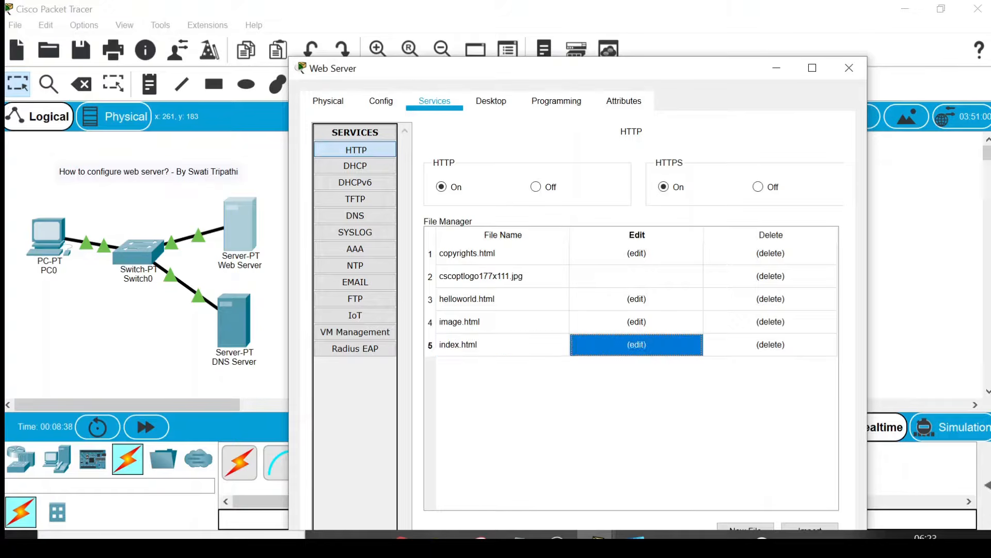
Replace everything between the html tags of index.html with "<h1>Hi Cisco Website</h1>", save over the existing file and close the Web Server window
{"action": "mouse_move", "coordinate": [609, 235]}
{"action": "left_mouse_down"}
{"action": "mouse_move", "coordinate": [469, 194]}
{"action": "mouse_move", "coordinate": [429, 162]}
{"action": "mouse_move", "coordinate": [428, 173]}
{"action": "mouse_move", "coordinate": [557, 204]}
{"action": "mouse_move", "coordinate": [609, 236]}
{"action": "left_mouse_up"}
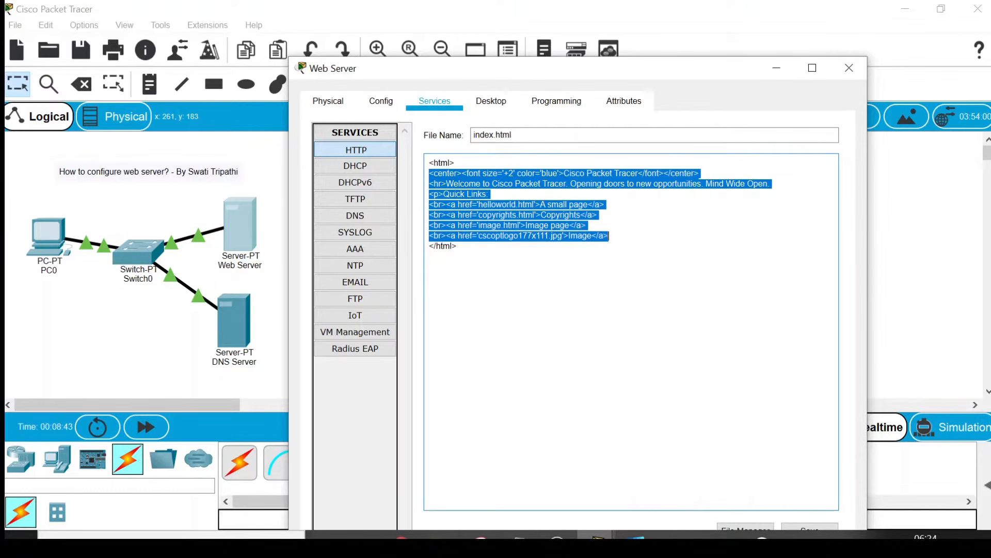
{"action": "key", "text": "Delete"}
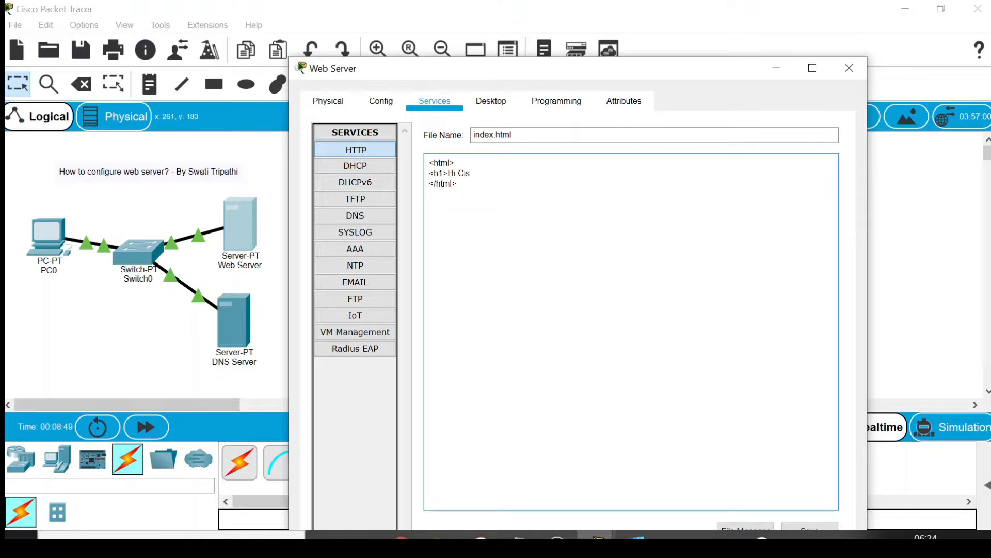
{"action": "type", "text": "<h1>Hi Cisco Website</h1>"}
{"action": "left_click_drag", "start_coordinate": [697, 67], "coordinate": [683, 46]}
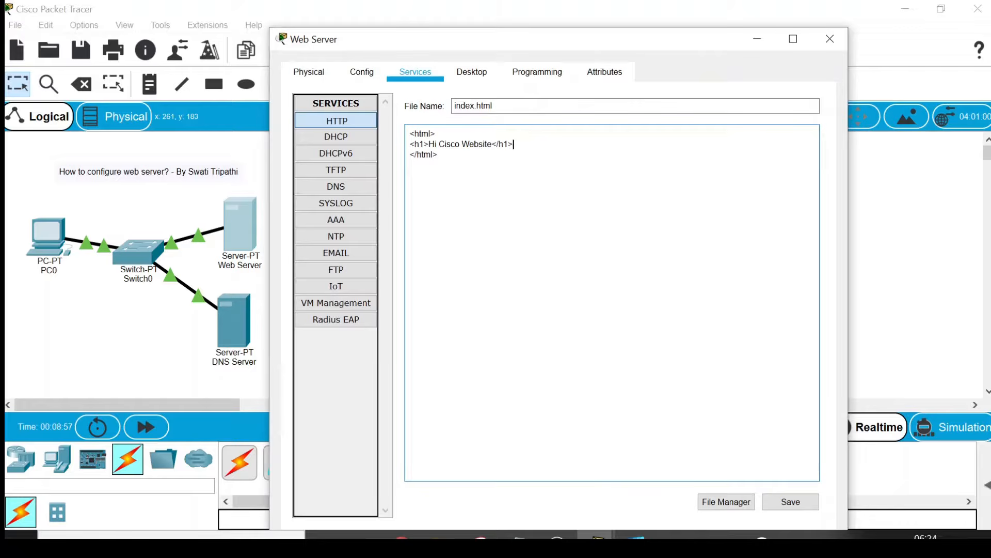
{"action": "left_click", "coordinate": [792, 507]}
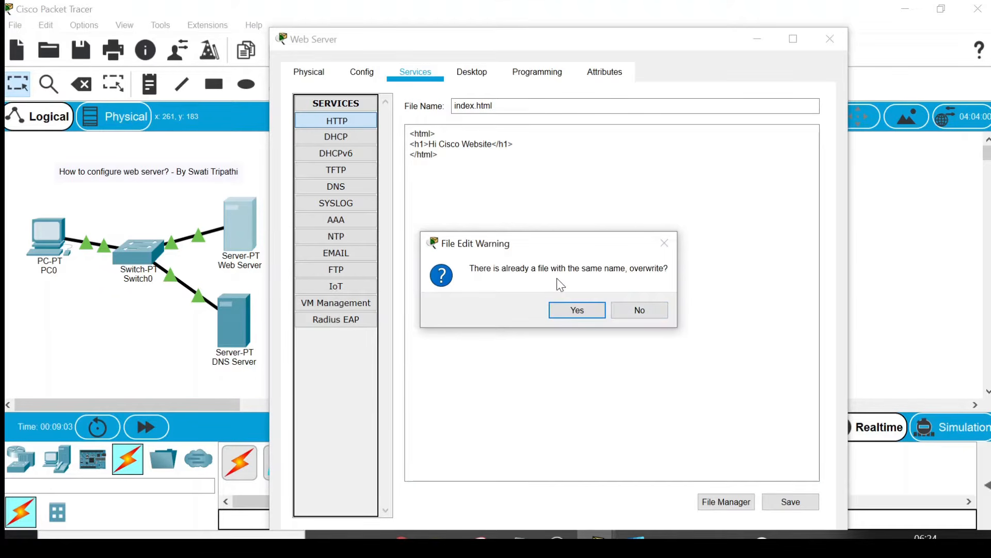
{"action": "left_click", "coordinate": [563, 314]}
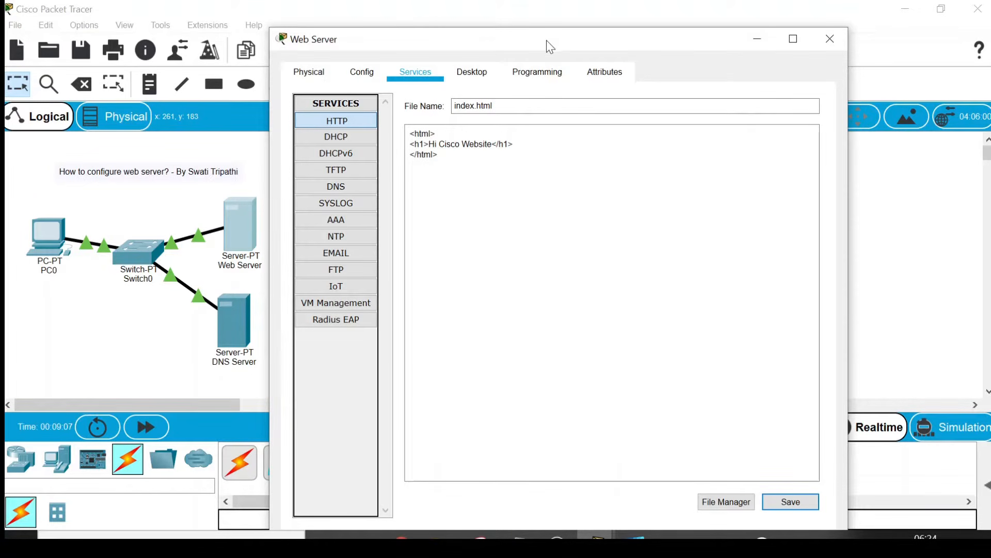
{"action": "left_click_drag", "start_coordinate": [546, 40], "coordinate": [570, 73]}
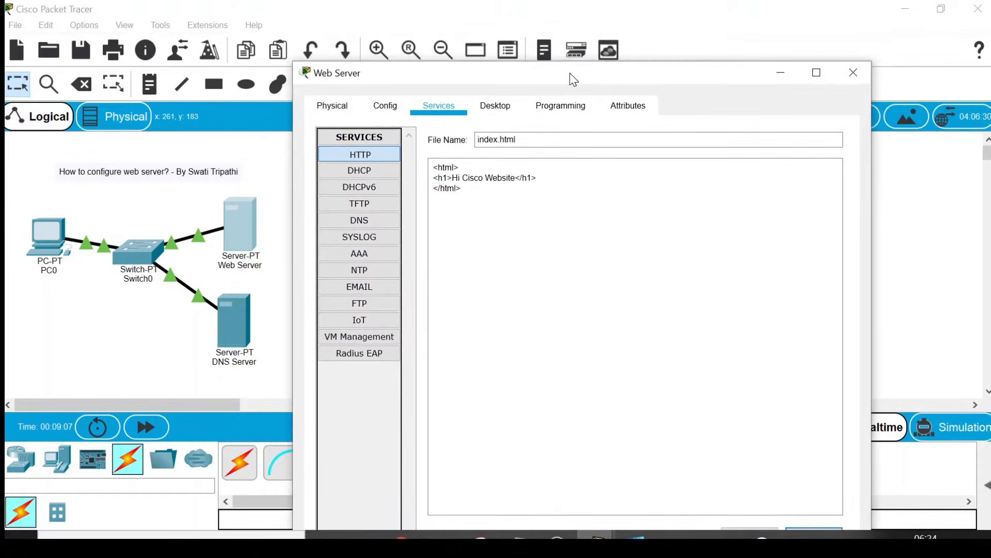
{"action": "left_click", "coordinate": [849, 82]}
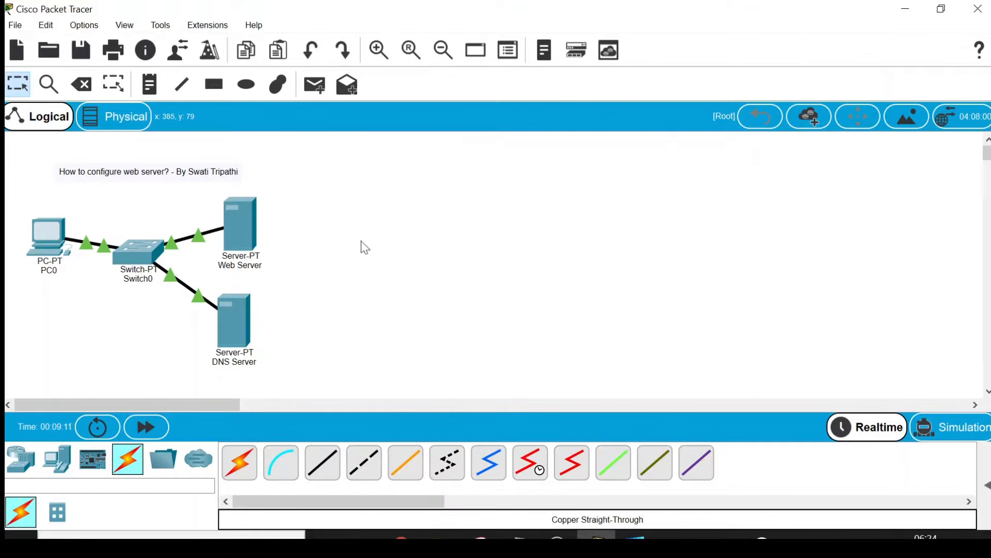
Assign the DNS Server the static IP address 192.168.1.1 with subnet mask 255.255.255.0
{"action": "left_click", "coordinate": [224, 324]}
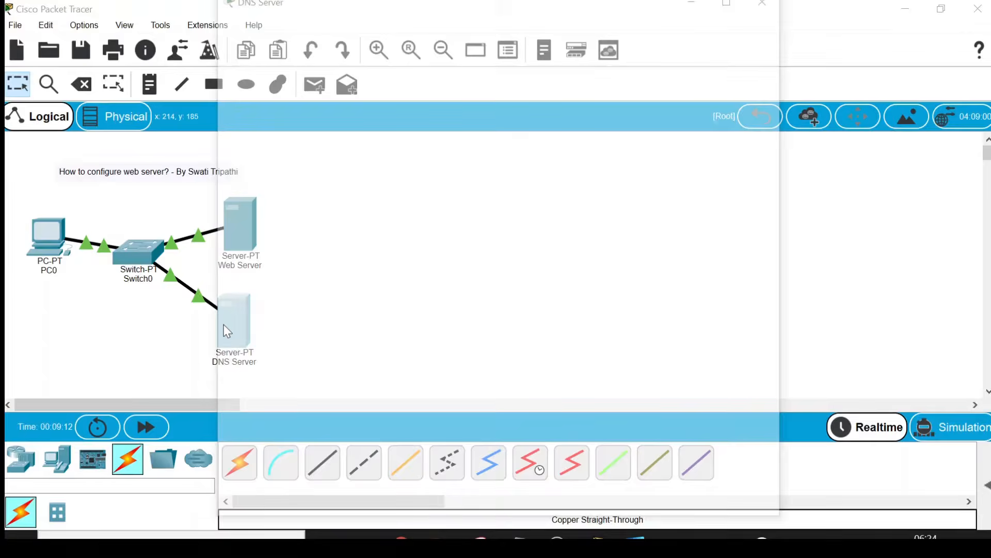
{"action": "left_click_drag", "start_coordinate": [405, 6], "coordinate": [471, 120]}
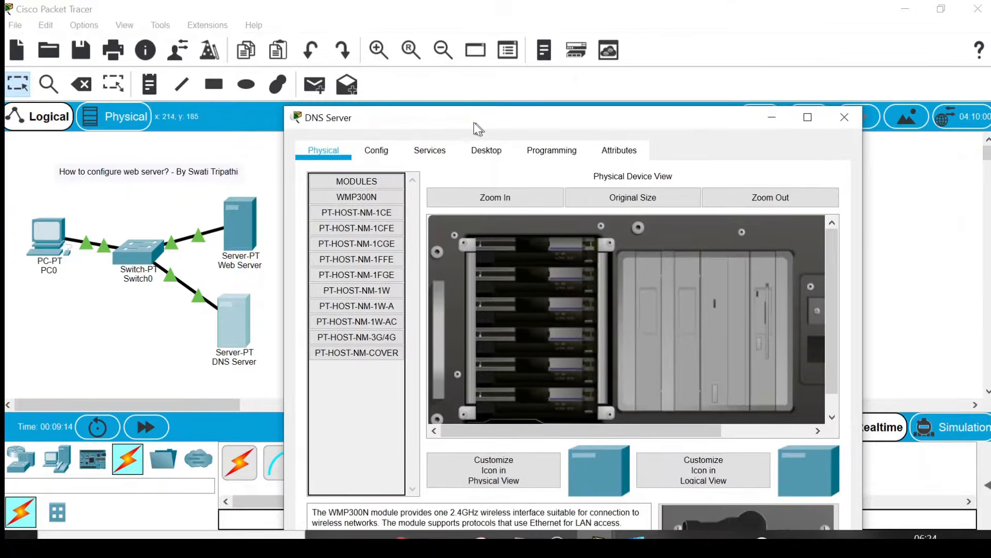
{"action": "left_click", "coordinate": [476, 145]}
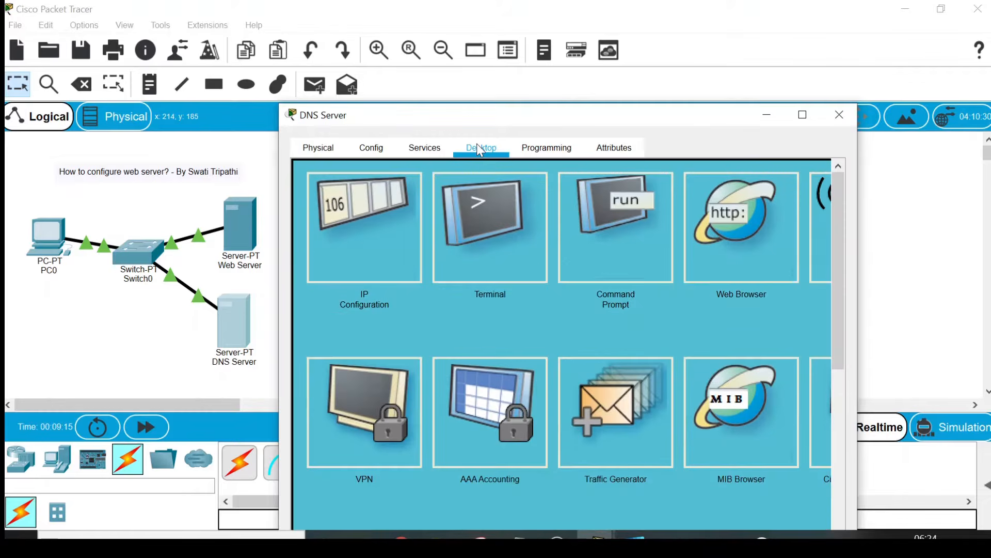
{"action": "left_click", "coordinate": [361, 244]}
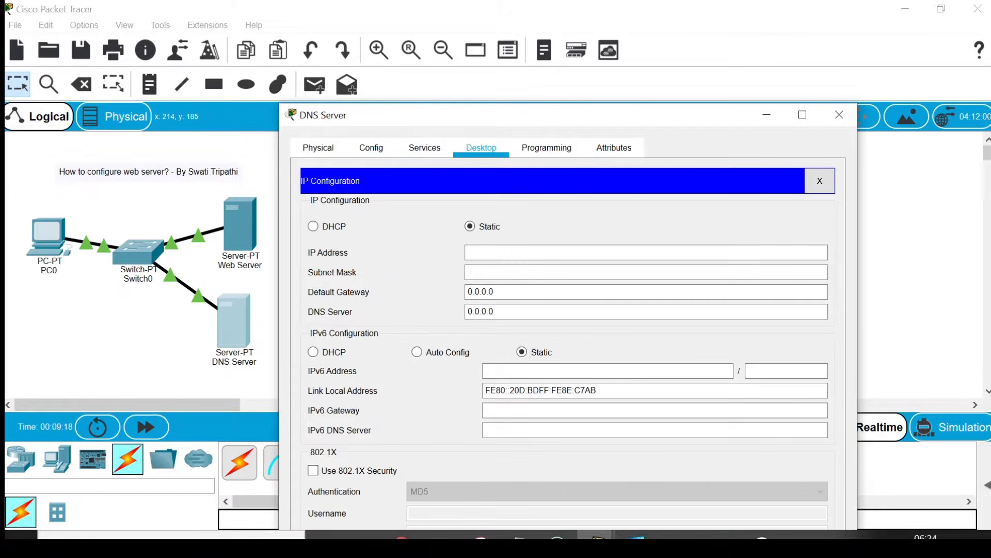
{"action": "type", "text": "192"}
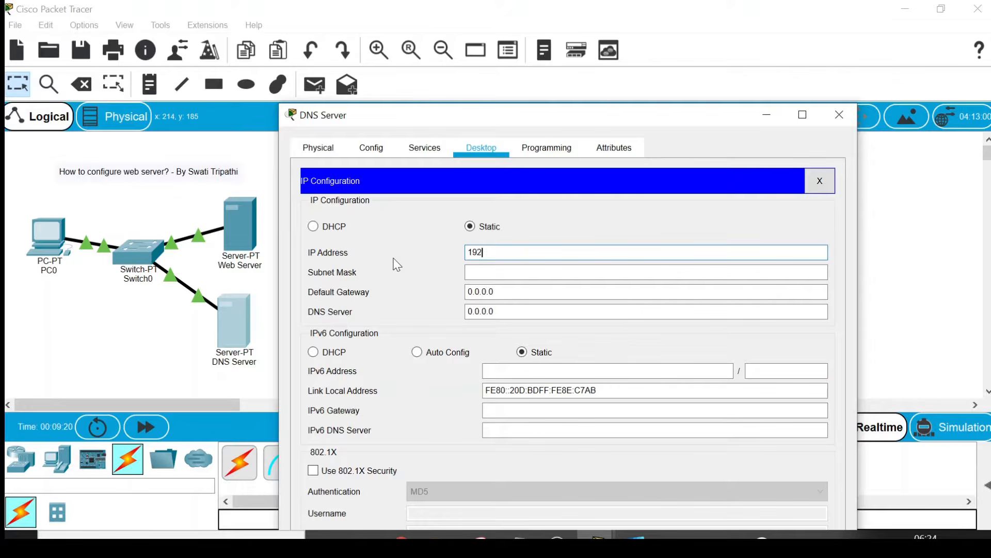
{"action": "type", "text": ".168.1.1"}
{"action": "left_click", "coordinate": [485, 272]}
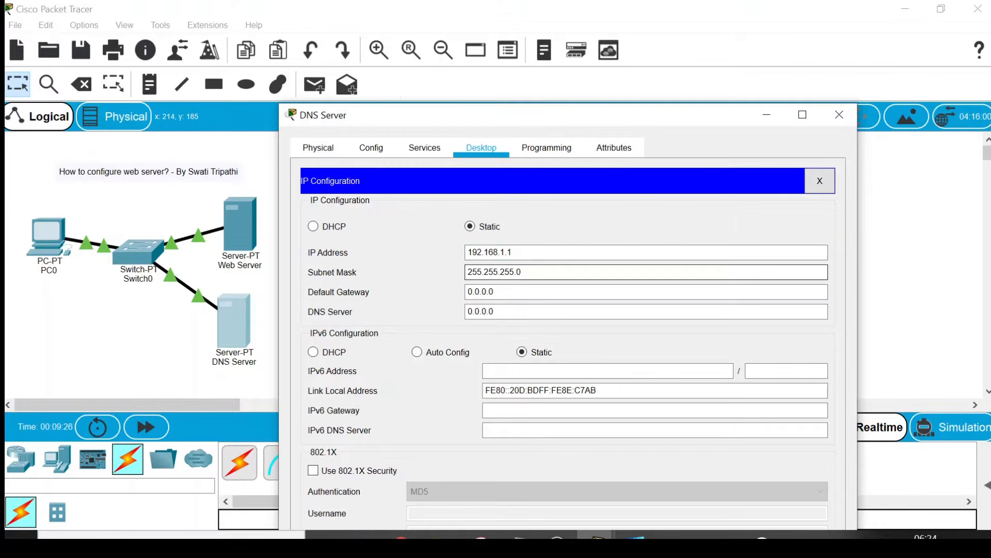
Set the DNS Server's own DNS server address to 192.168.1.1 in its IP configuration
{"action": "left_click_drag", "start_coordinate": [501, 311], "coordinate": [439, 315]}
{"action": "key", "text": "BackSpace"}
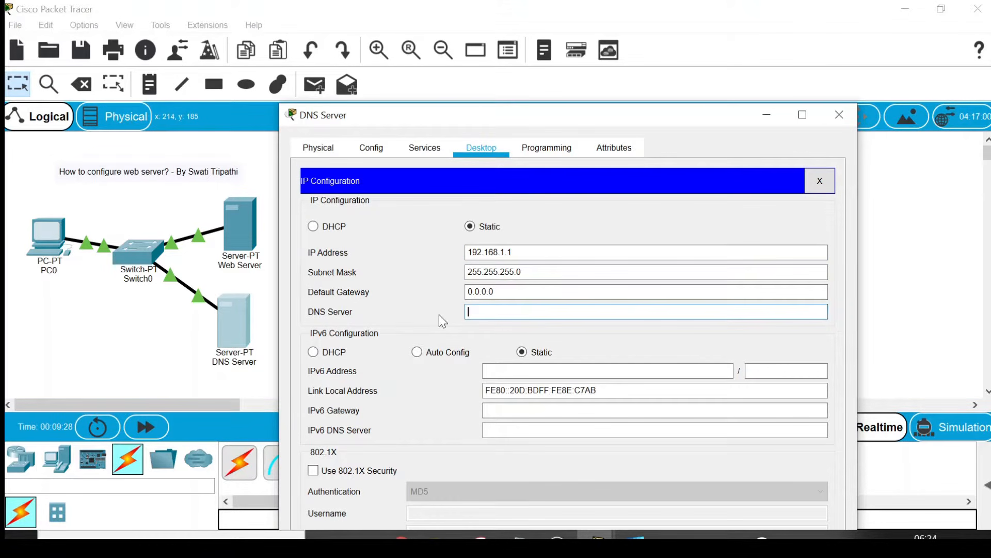
{"action": "type", "text": "192.168.1.1"}
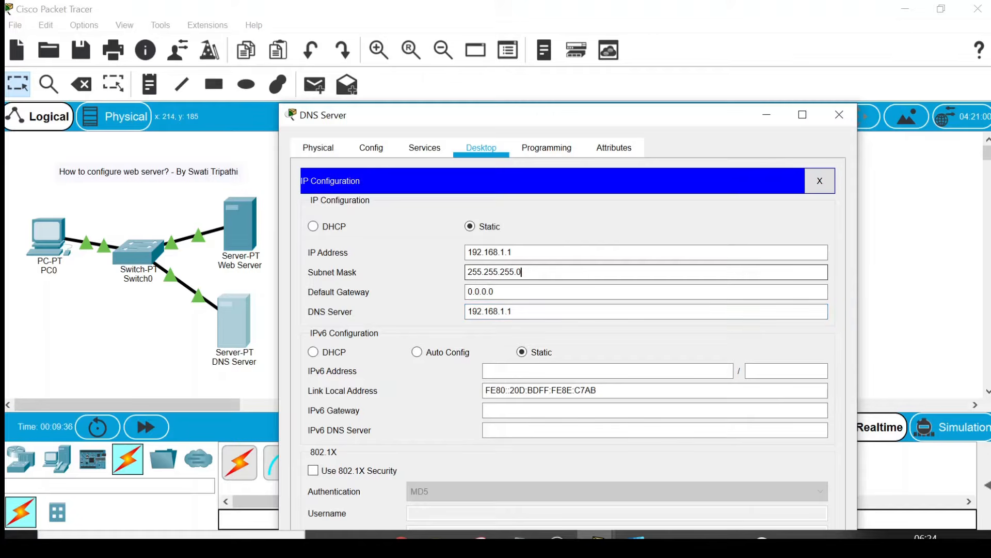
{"action": "left_click_drag", "start_coordinate": [523, 272], "coordinate": [444, 262]}
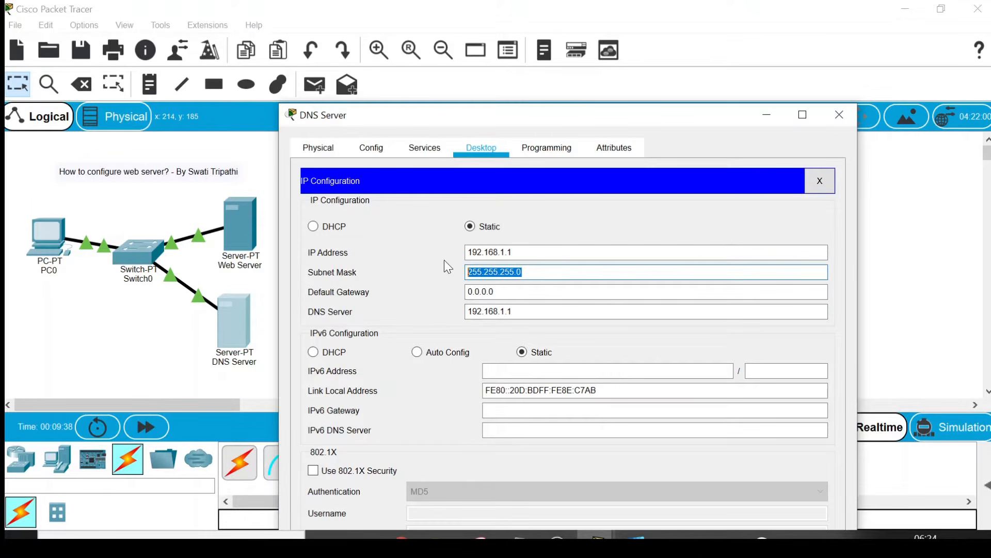
{"action": "left_click_drag", "start_coordinate": [514, 252], "coordinate": [465, 254]}
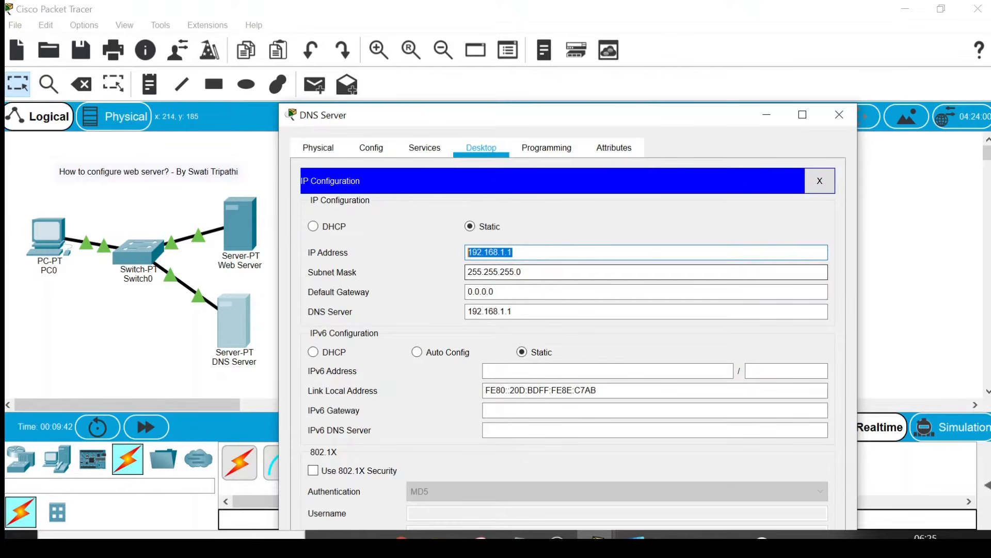
{"action": "left_click_drag", "start_coordinate": [523, 272], "coordinate": [467, 272]}
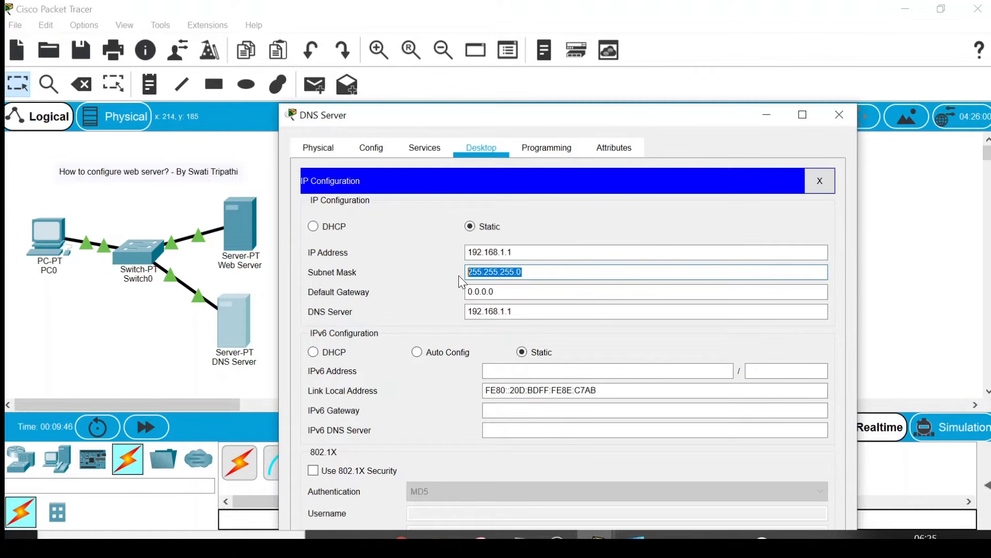
{"action": "left_click_drag", "start_coordinate": [512, 252], "coordinate": [455, 244]}
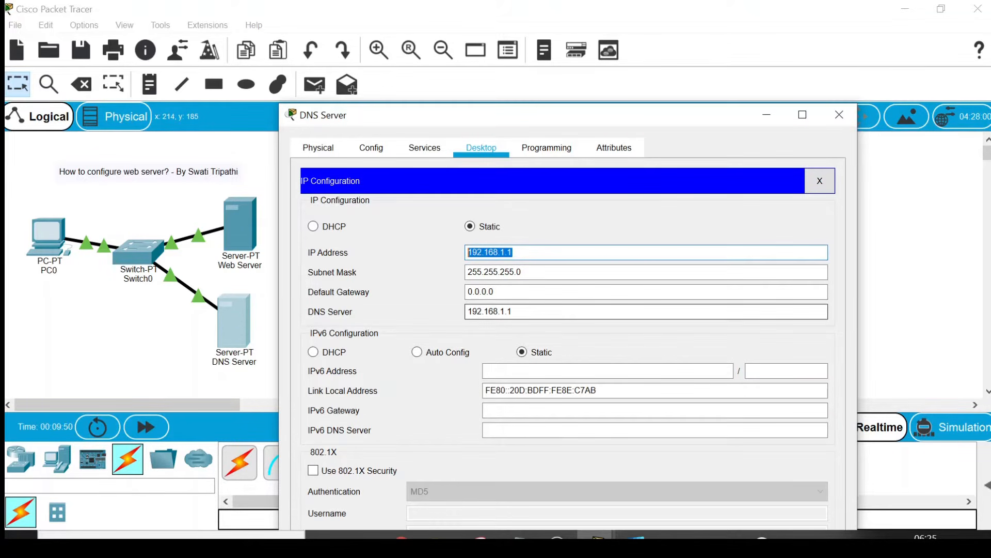
{"action": "left_click", "coordinate": [519, 312]}
{"action": "left_click_drag", "start_coordinate": [515, 312], "coordinate": [467, 311]}
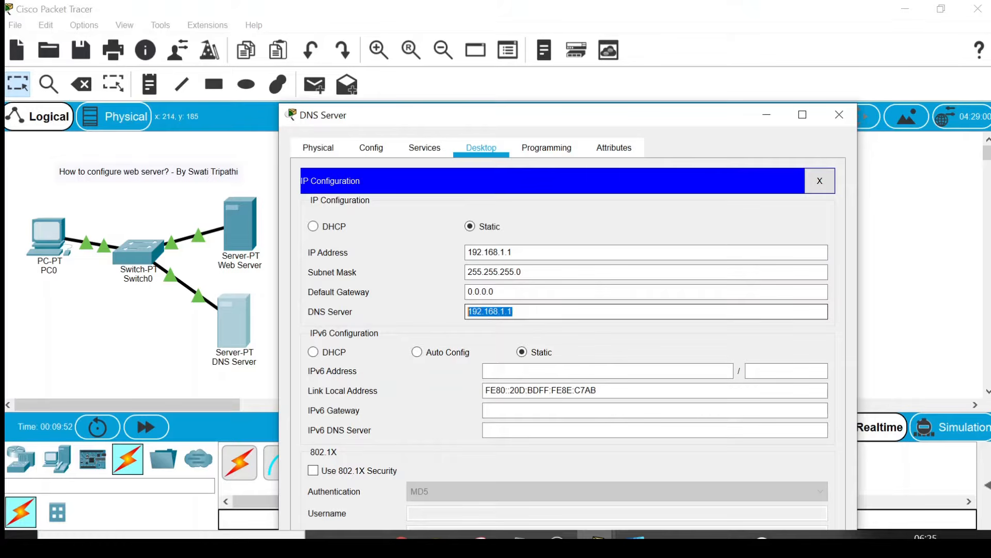
{"action": "left_click_drag", "start_coordinate": [513, 252], "coordinate": [467, 252]}
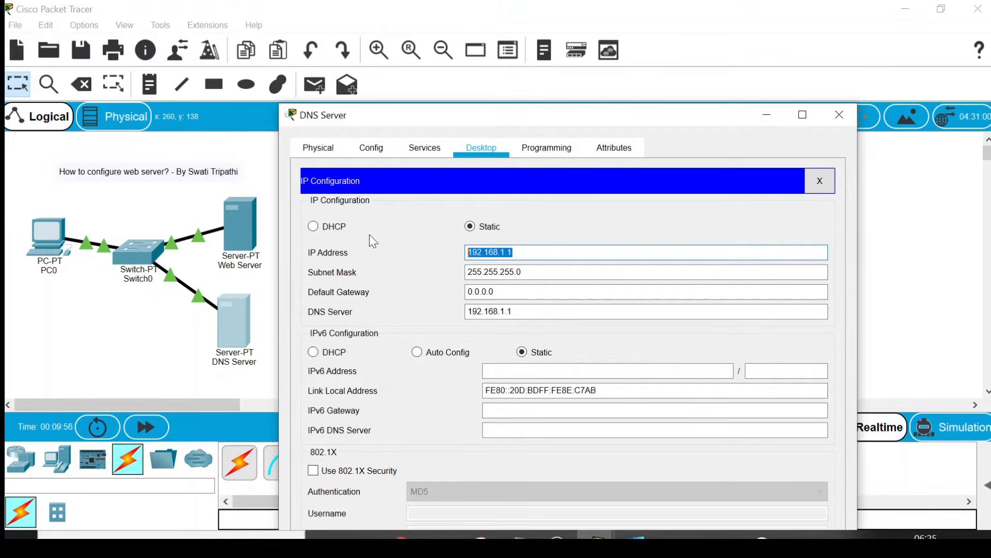
Turn on the DNS service on the DNS Server
{"action": "left_click", "coordinate": [423, 154]}
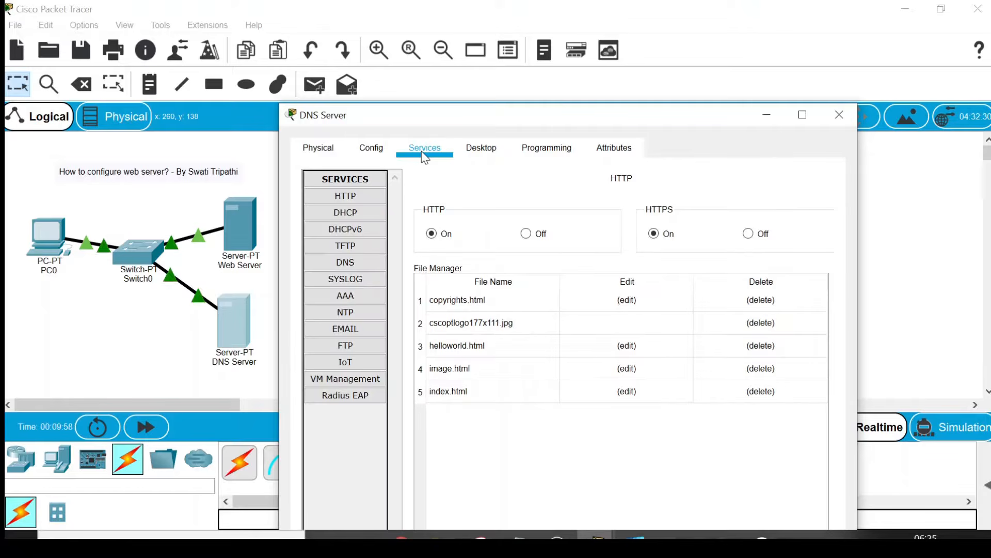
{"action": "left_click", "coordinate": [350, 265]}
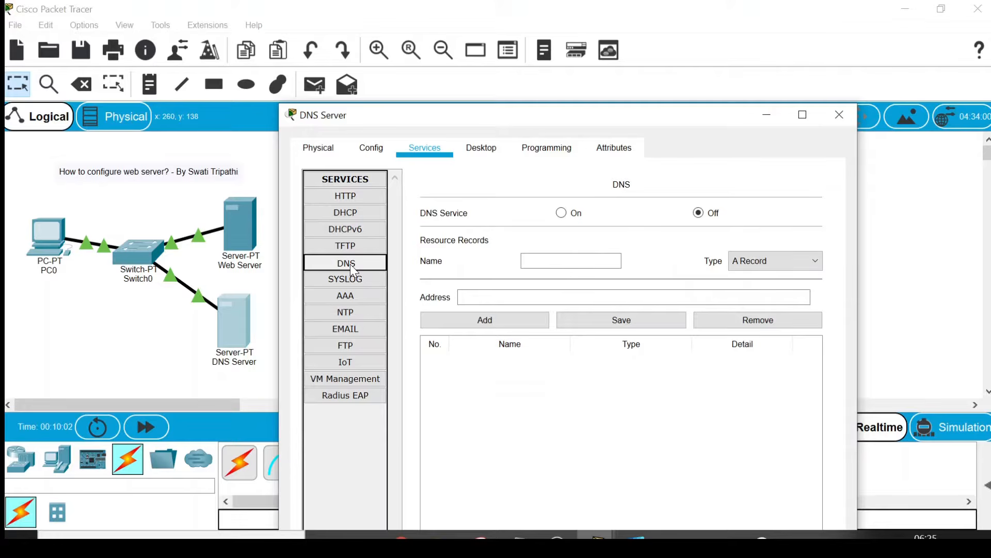
{"action": "left_click", "coordinate": [569, 218]}
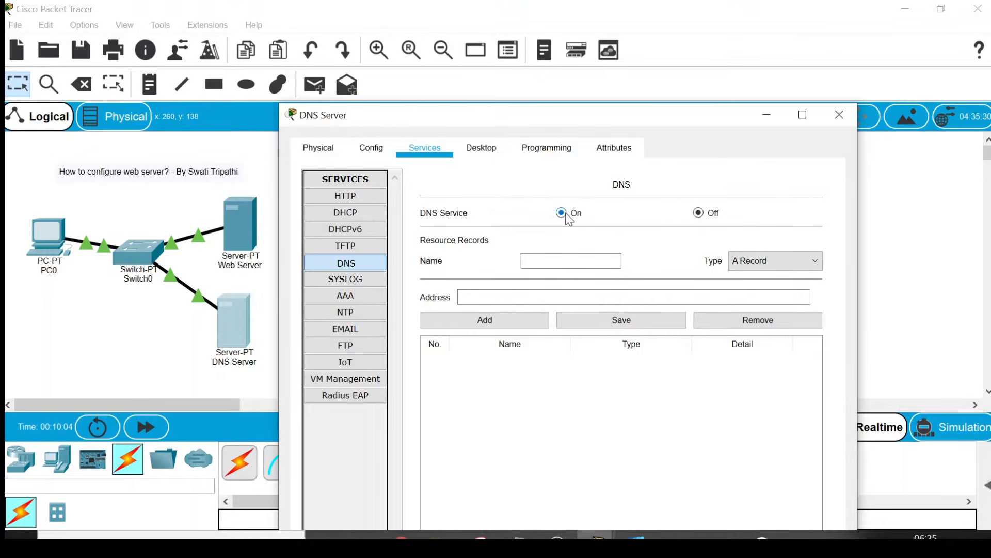
Add an A record named cisco with address 192.168.1.2 to the DNS service and close the DNS Server window
{"action": "left_click", "coordinate": [537, 261]}
{"action": "type", "text": "cisc"}
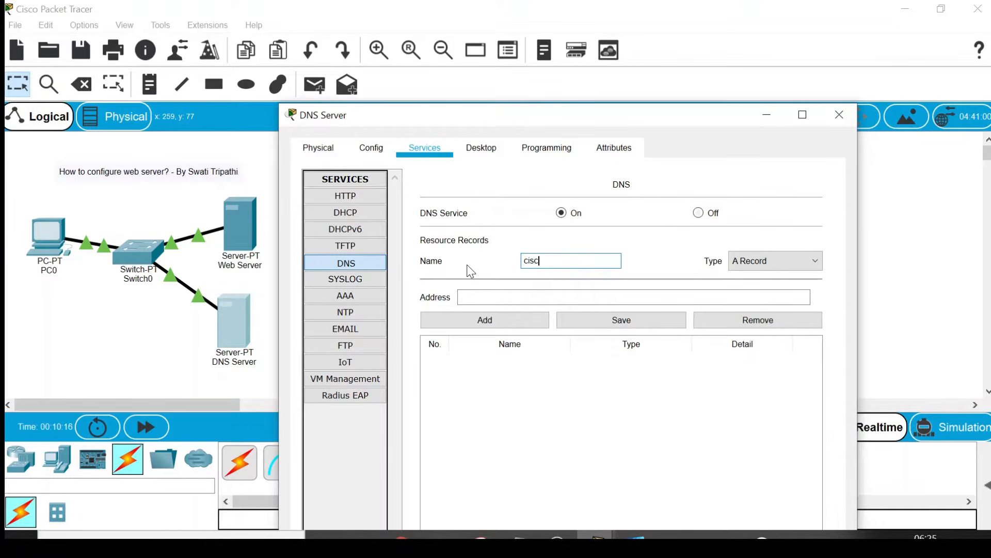
{"action": "type", "text": "o"}
{"action": "left_click", "coordinate": [470, 297]}
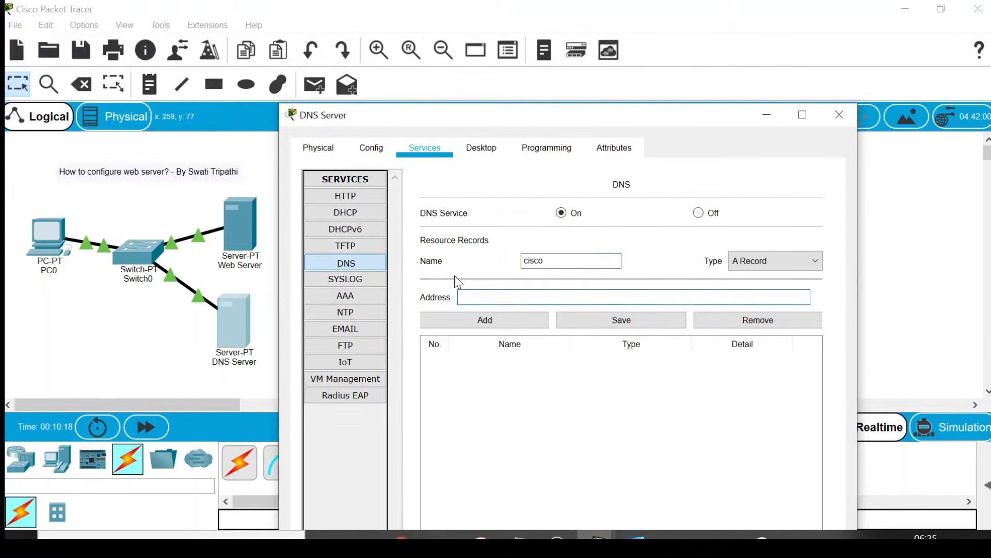
{"action": "type", "text": "192.168.1.2"}
{"action": "left_click", "coordinate": [488, 323]}
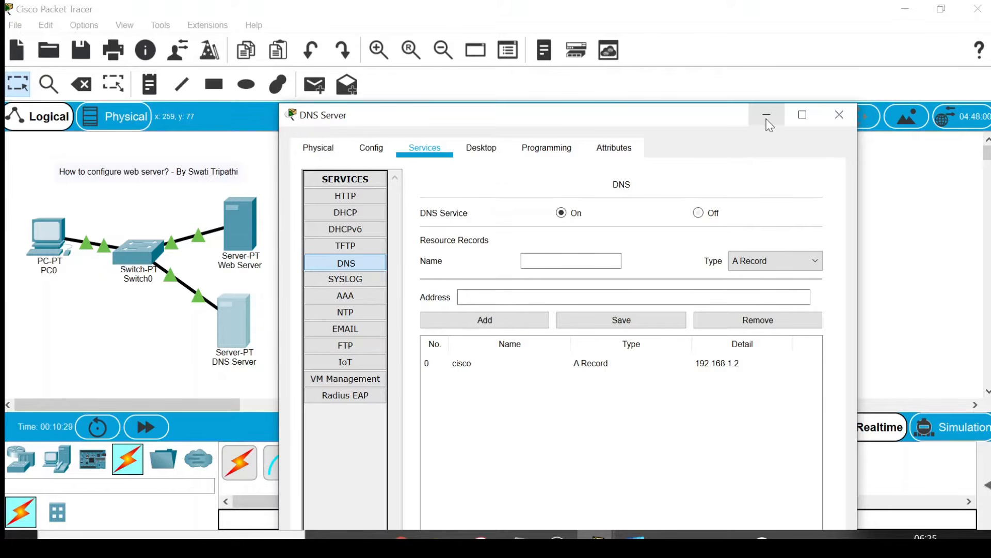
{"action": "left_click", "coordinate": [839, 114]}
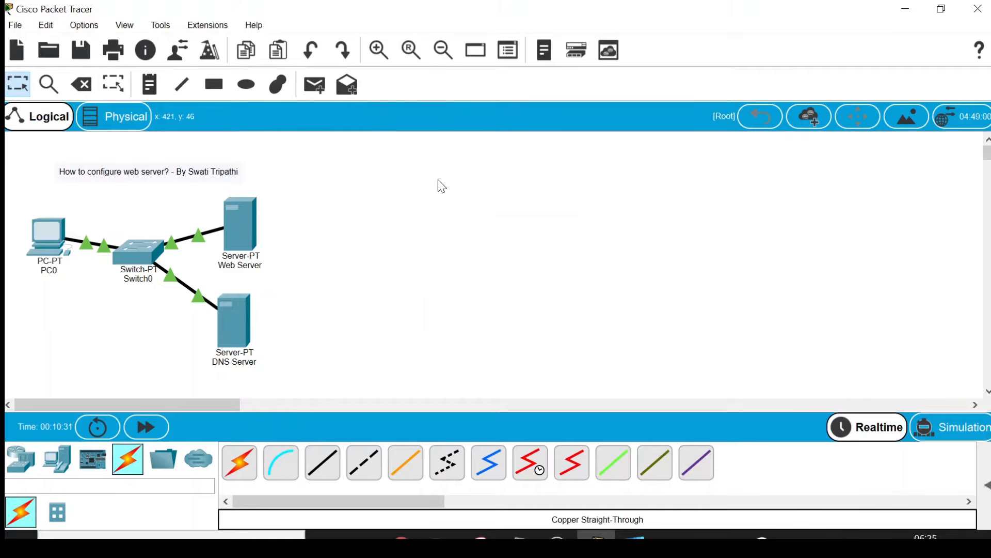
Assign PC0 the static IP address 192.168.1.3 with subnet mask 255.255.255.0
{"action": "left_click", "coordinate": [50, 231]}
{"action": "left_click_drag", "start_coordinate": [444, 1], "coordinate": [514, 76]}
{"action": "left_click", "coordinate": [420, 100]}
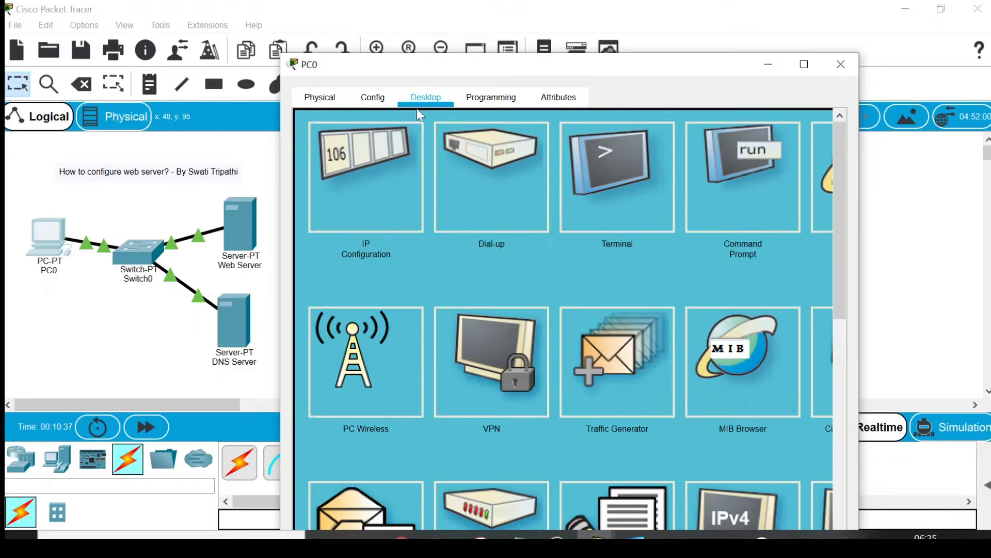
{"action": "left_click", "coordinate": [358, 162]}
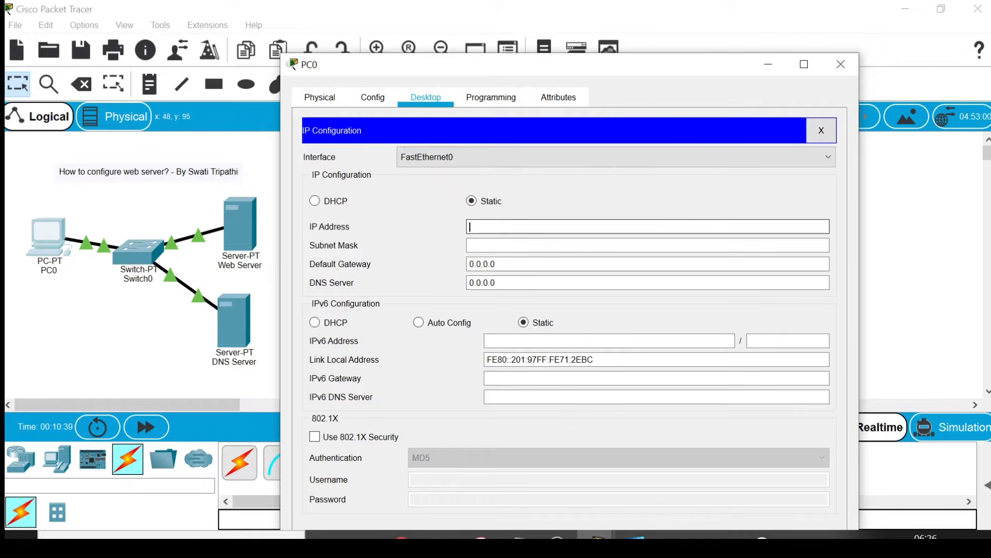
{"action": "type", "text": "192.1"}
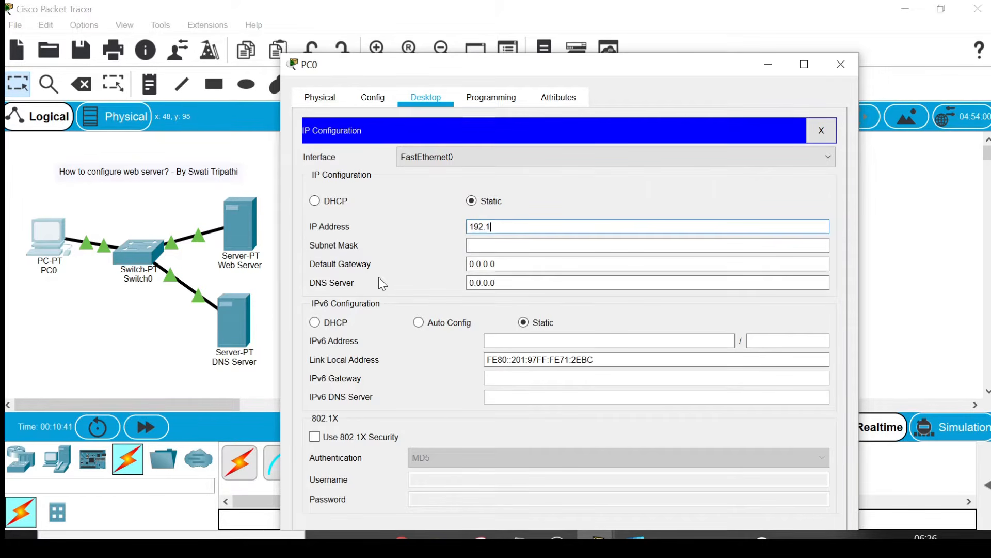
{"action": "type", "text": "68.1.3"}
{"action": "left_click", "coordinate": [480, 245]}
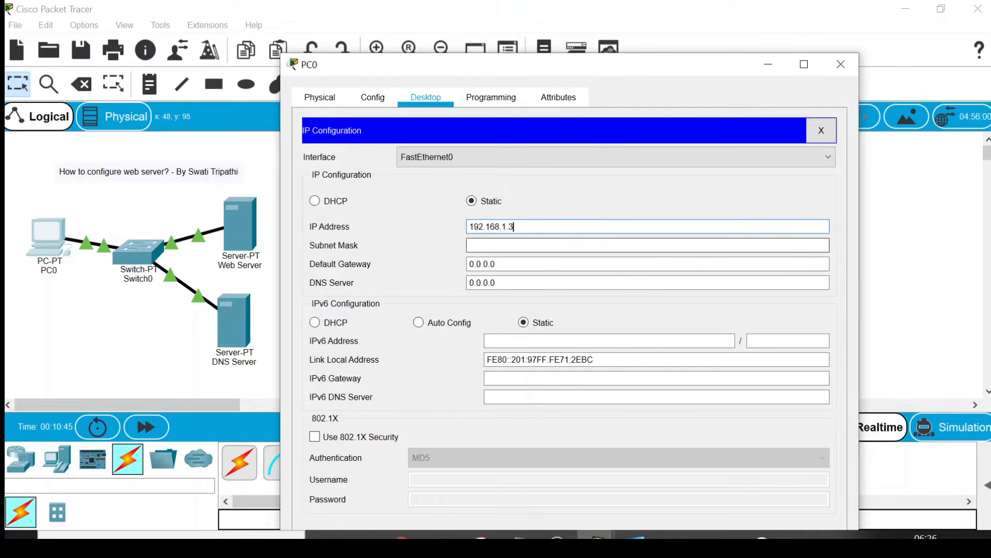
{"action": "key", "text": "Tab"}
{"action": "key", "text": "Tab"}
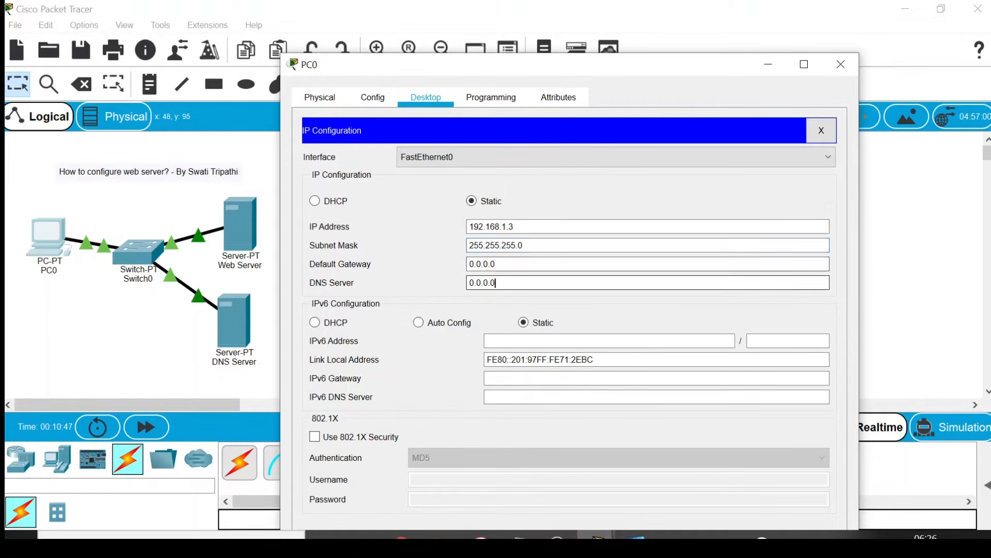
Set PC0's DNS server address to 192.168.1.1 and close its IP configuration
{"action": "key", "text": "BackSpace"}
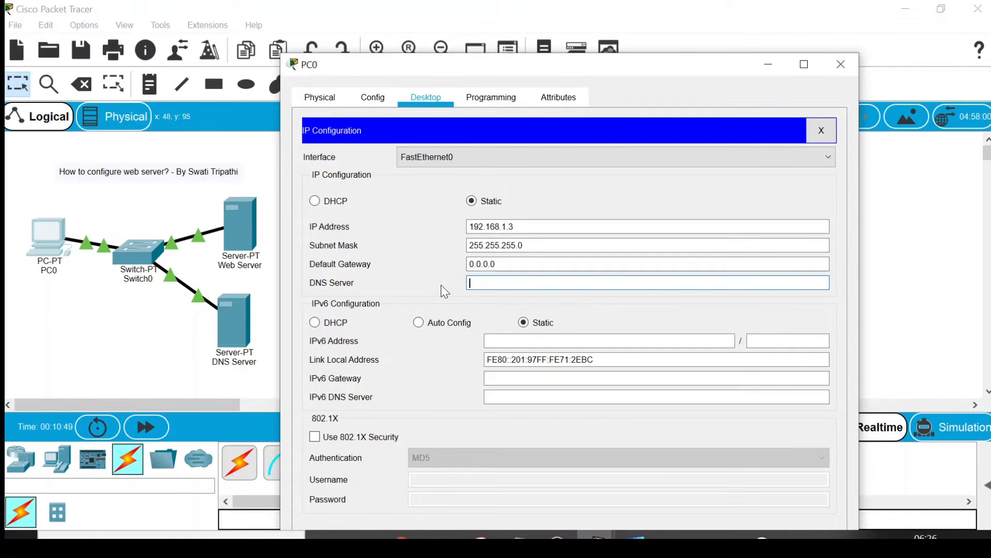
{"action": "type", "text": "192.168.1.1"}
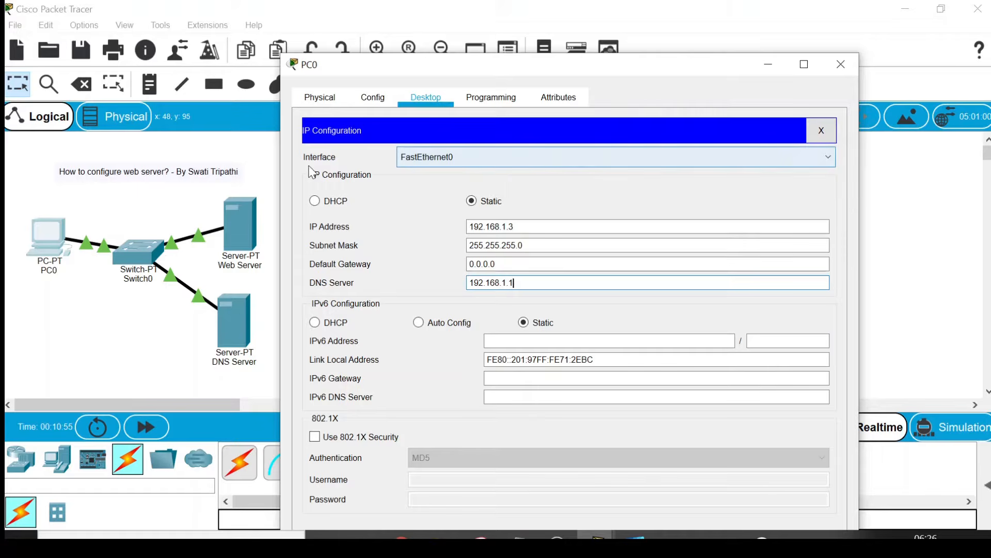
{"action": "left_click", "coordinate": [826, 132]}
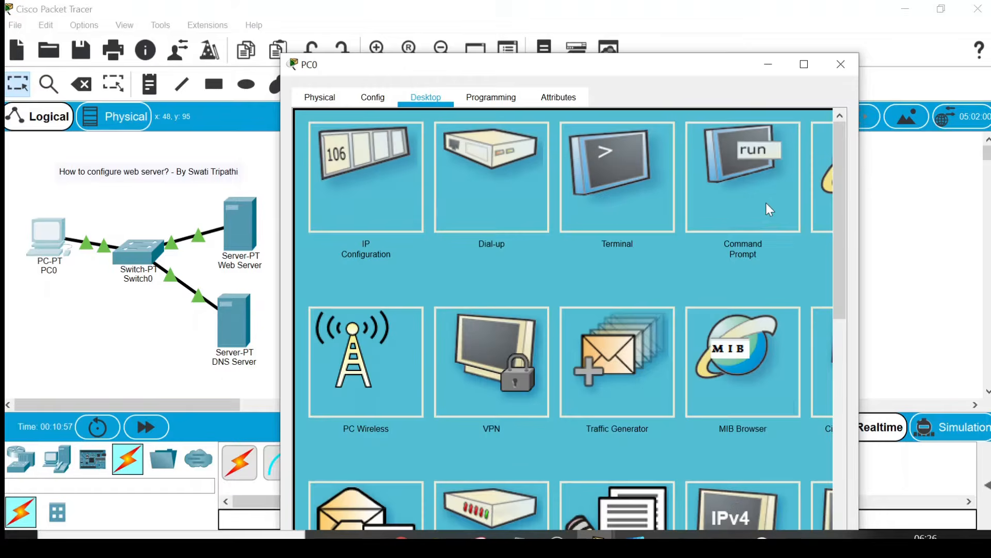
Load the site by its name, cisco, in PC0's web browser to test DNS resolution, and close the browser
{"action": "left_click_drag", "start_coordinate": [724, 63], "coordinate": [710, 31]}
{"action": "left_click_drag", "start_coordinate": [543, 514], "coordinate": [670, 514]}
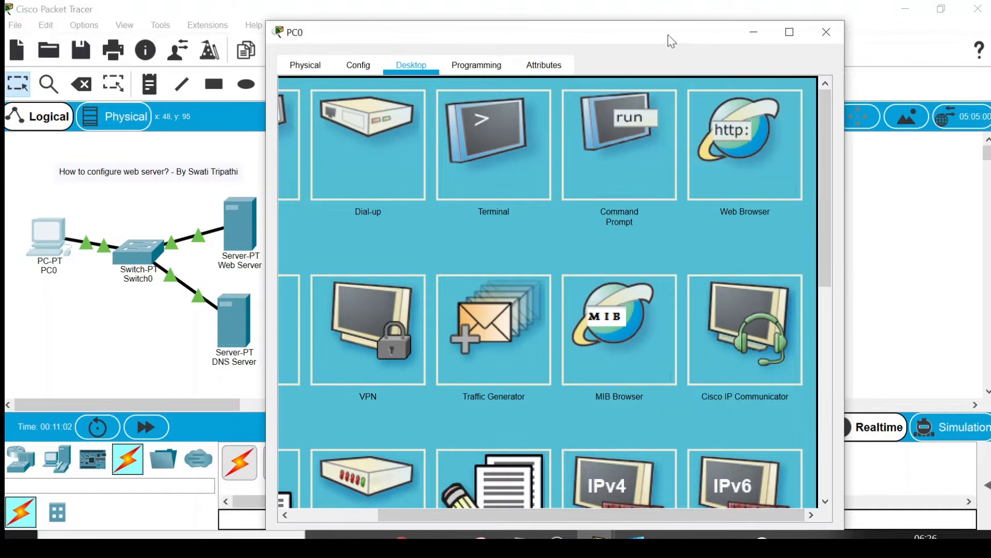
{"action": "left_click_drag", "start_coordinate": [671, 38], "coordinate": [694, 128]}
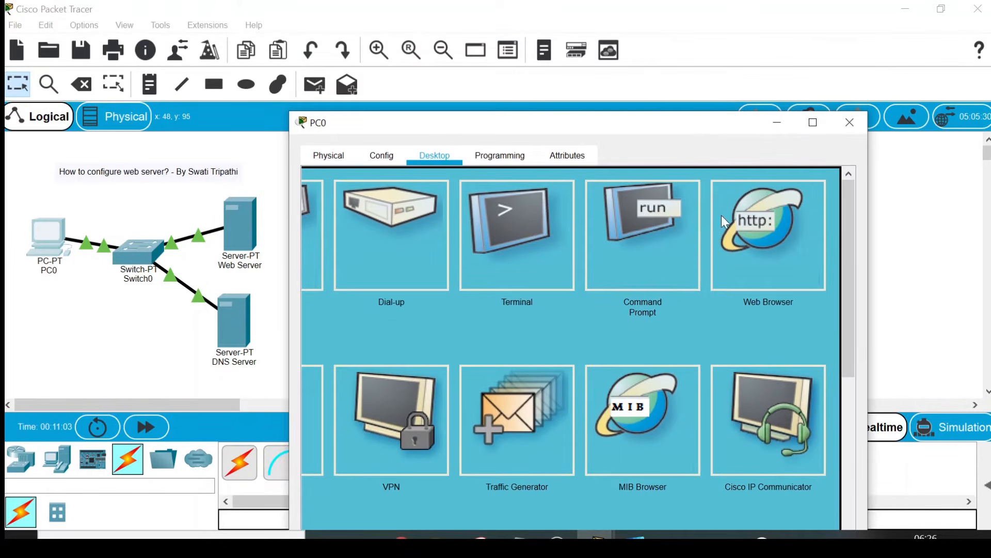
{"action": "left_click", "coordinate": [782, 242]}
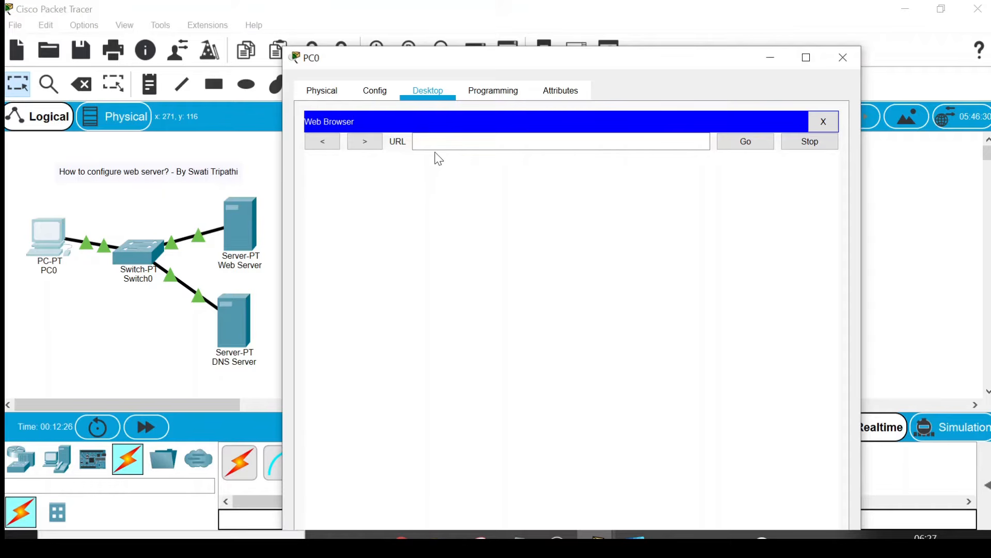
{"action": "left_click", "coordinate": [435, 142]}
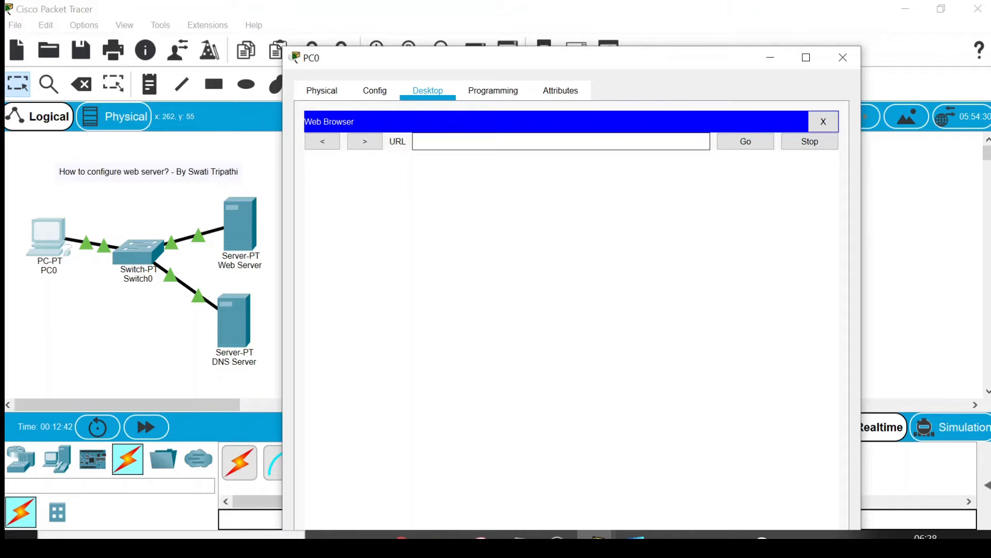
{"action": "type", "text": "cisco"}
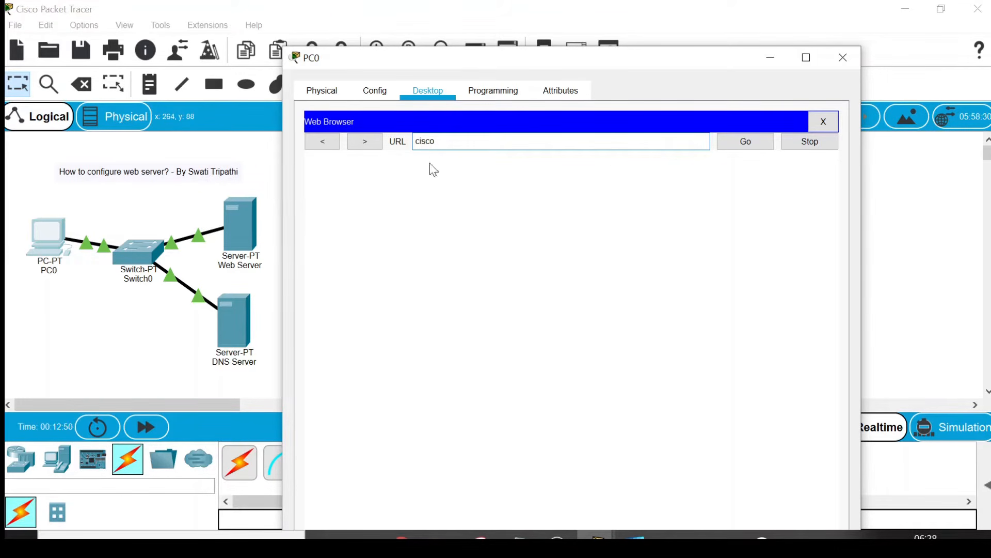
{"action": "left_click", "coordinate": [748, 145]}
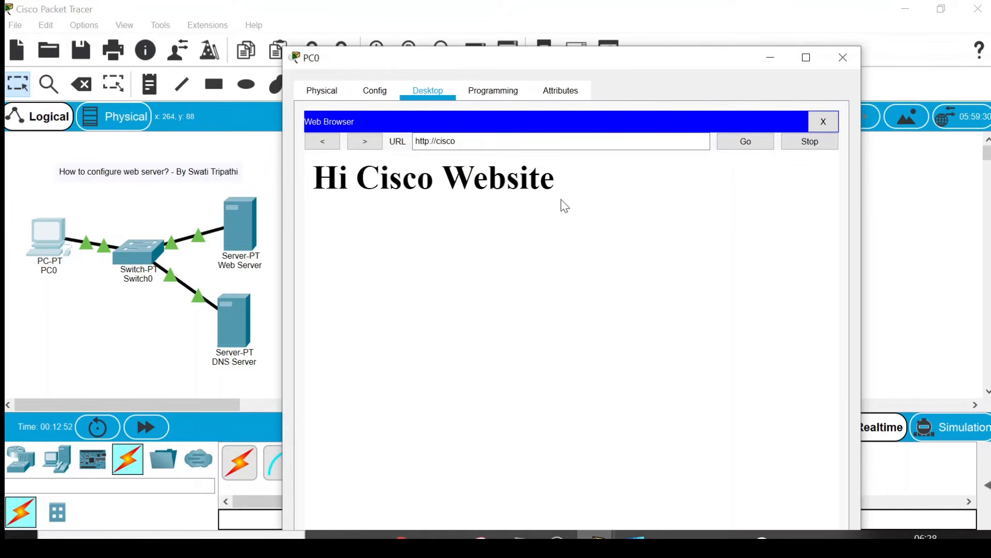
{"action": "left_click_drag", "start_coordinate": [560, 194], "coordinate": [303, 184]}
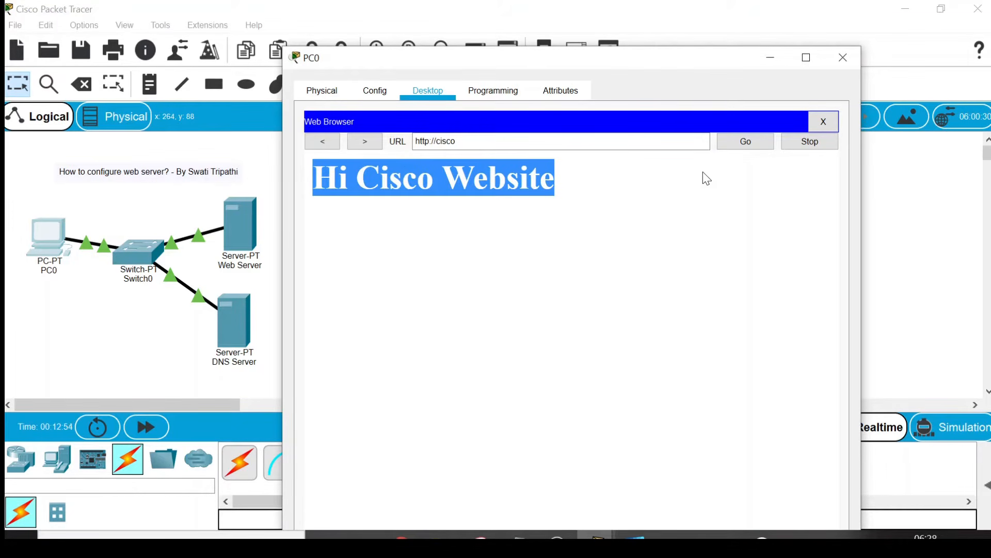
{"action": "left_click", "coordinate": [820, 123]}
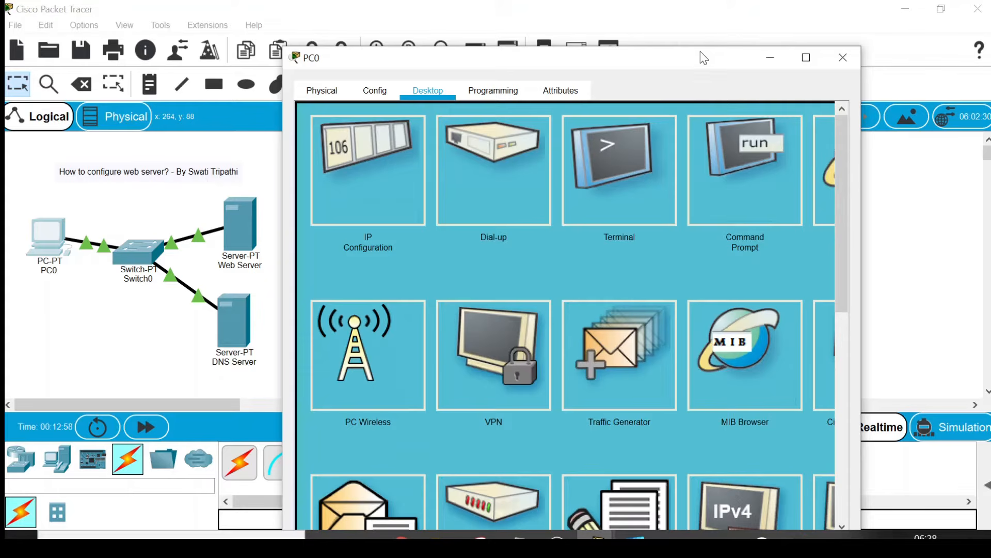
Load the site by its IP address, 192.168.1.2, in PC0's web browser and close the PC0 window
{"action": "left_click_drag", "start_coordinate": [700, 51], "coordinate": [680, 25]}
{"action": "left_click_drag", "start_coordinate": [540, 514], "coordinate": [713, 516]}
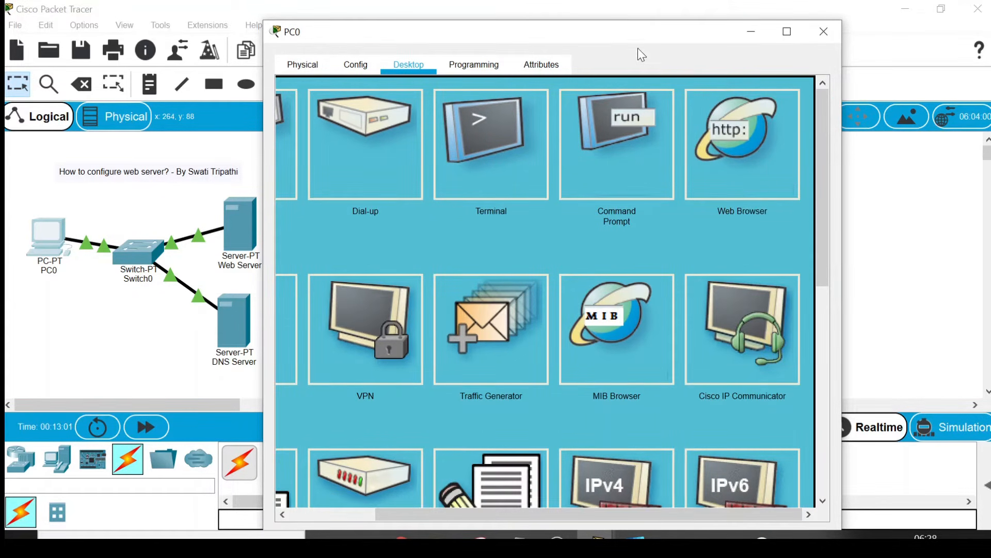
{"action": "left_click", "coordinate": [725, 133]}
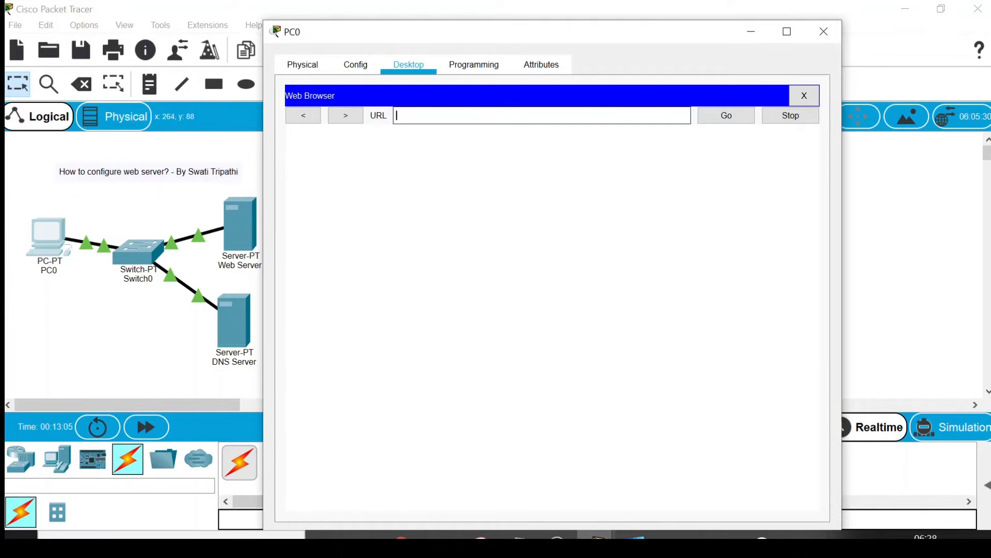
{"action": "type", "text": "192.168.1.2"}
{"action": "left_click", "coordinate": [710, 119]}
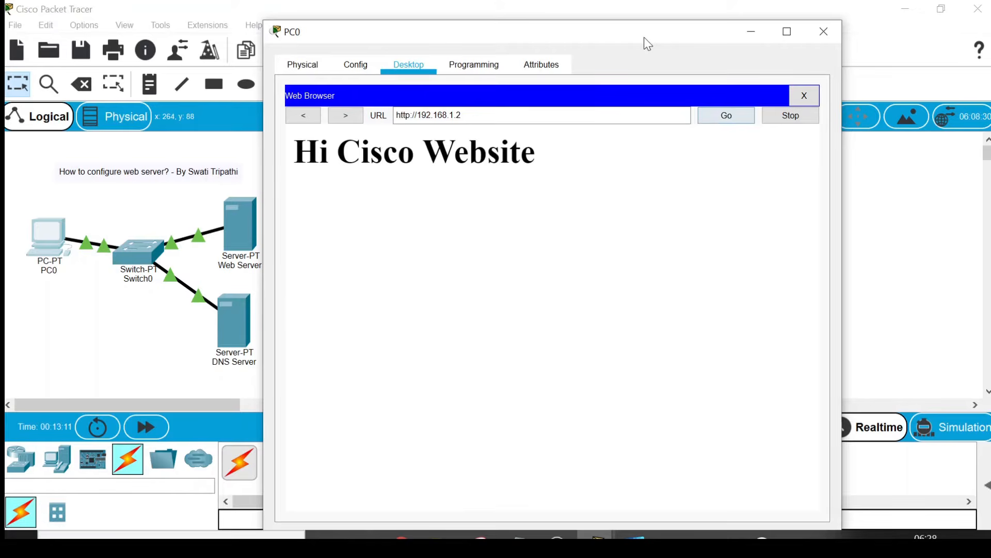
{"action": "left_click_drag", "start_coordinate": [648, 29], "coordinate": [662, 105]}
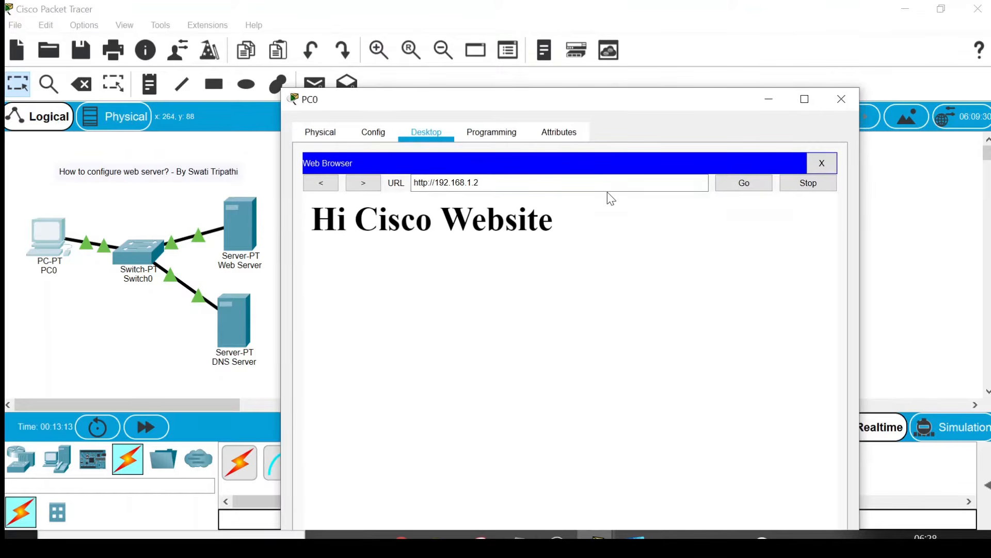
{"action": "left_click_drag", "start_coordinate": [600, 222], "coordinate": [337, 222]}
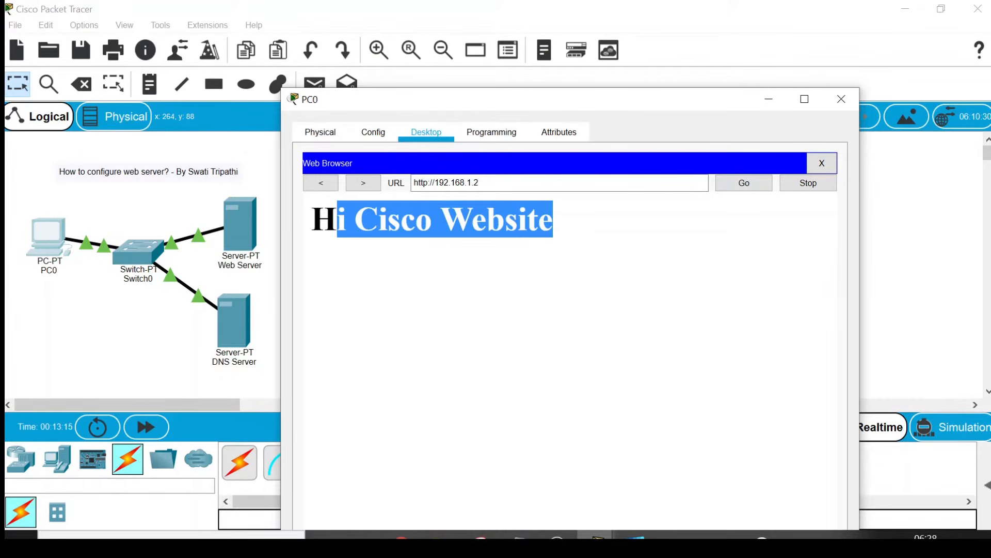
{"action": "left_click", "coordinate": [665, 239]}
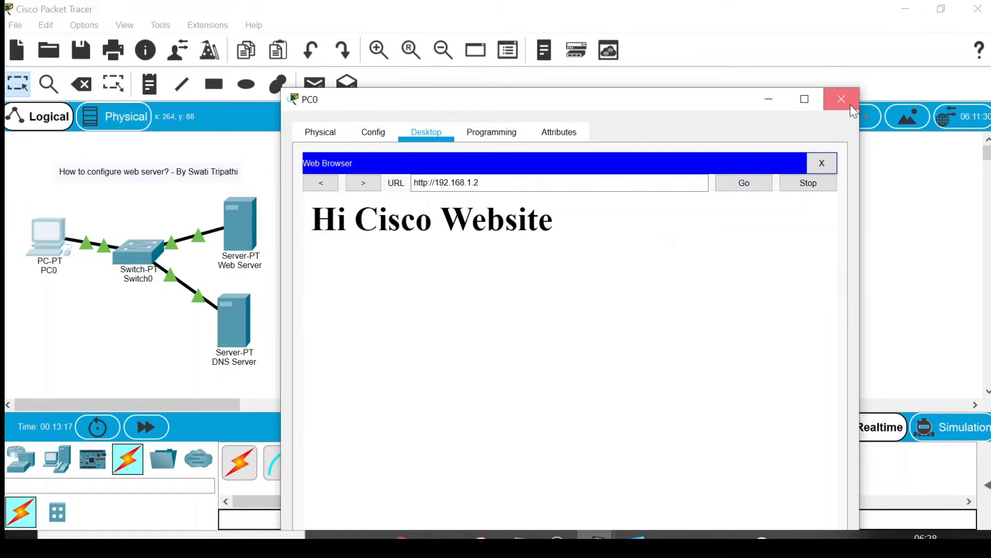
{"action": "left_click", "coordinate": [841, 99]}
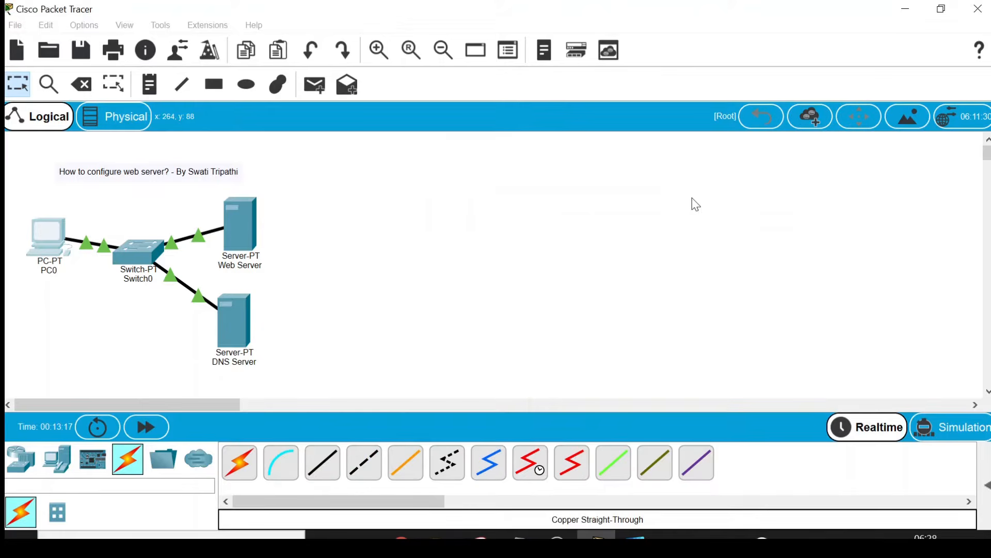
{"action": "double_click", "coordinate": [242, 340]}
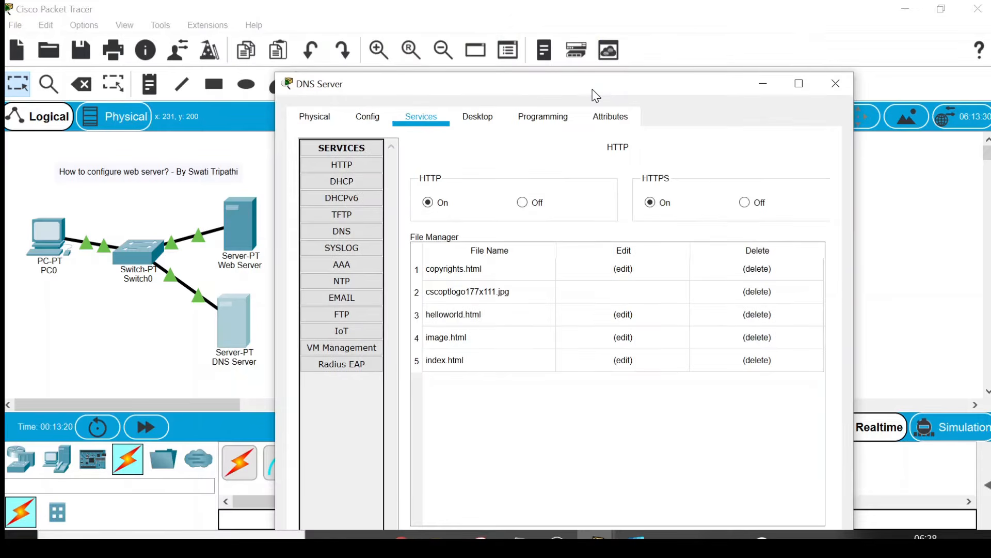
{"action": "left_click", "coordinate": [343, 231]}
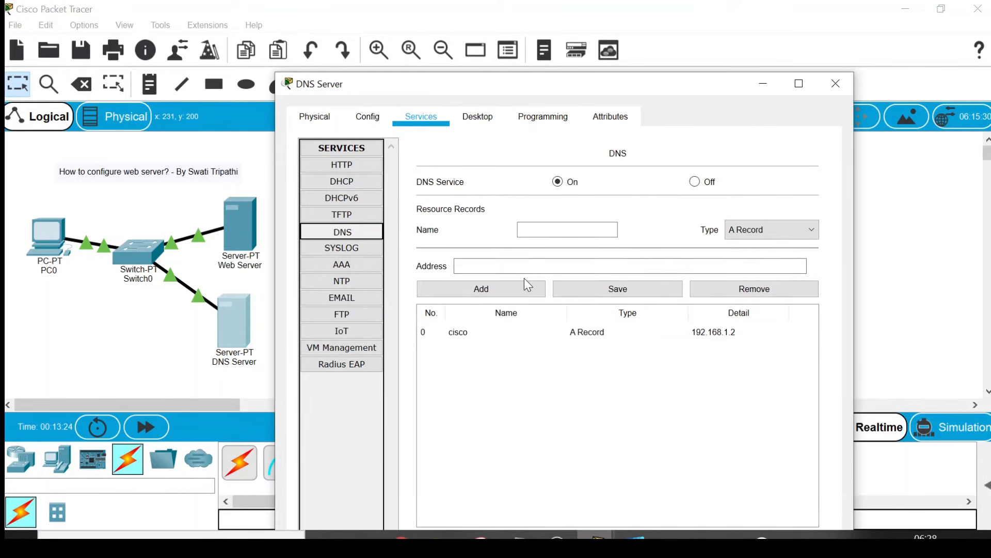
{"action": "left_click", "coordinate": [566, 341]}
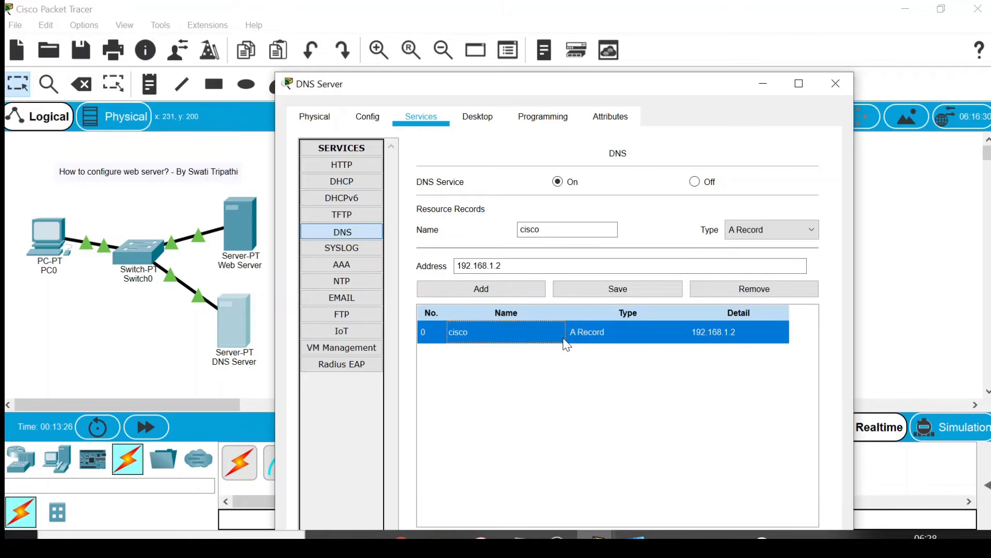
{"action": "double_click", "coordinate": [557, 229]}
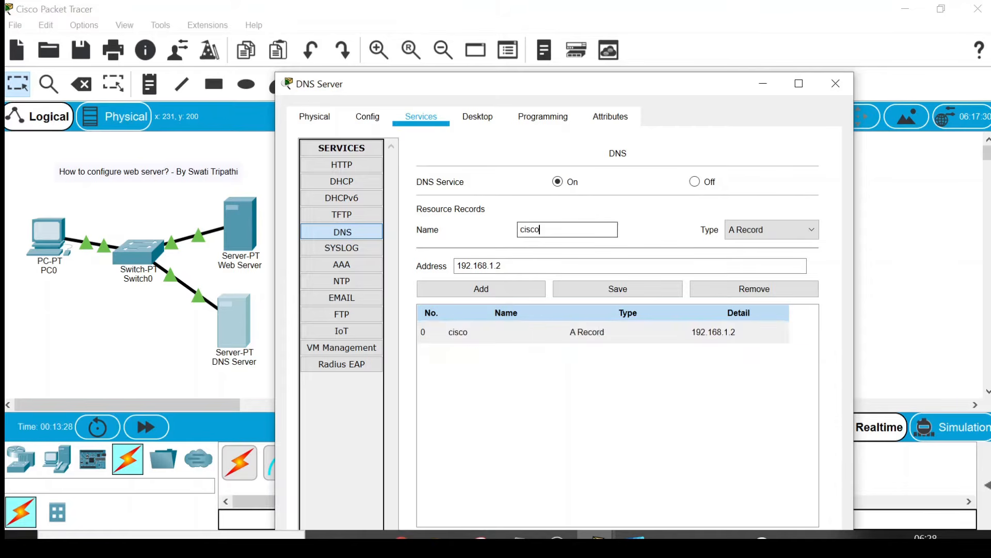
{"action": "key", "text": "BackSpace"}
{"action": "type", "text": "www.mysite.com"}
{"action": "left_click", "coordinate": [577, 289]}
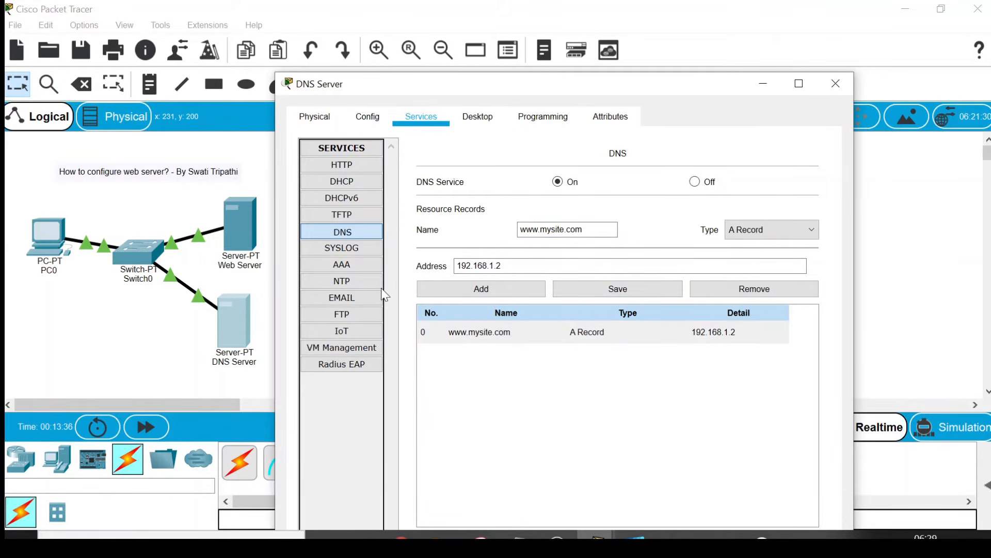
{"action": "left_click", "coordinate": [505, 336]}
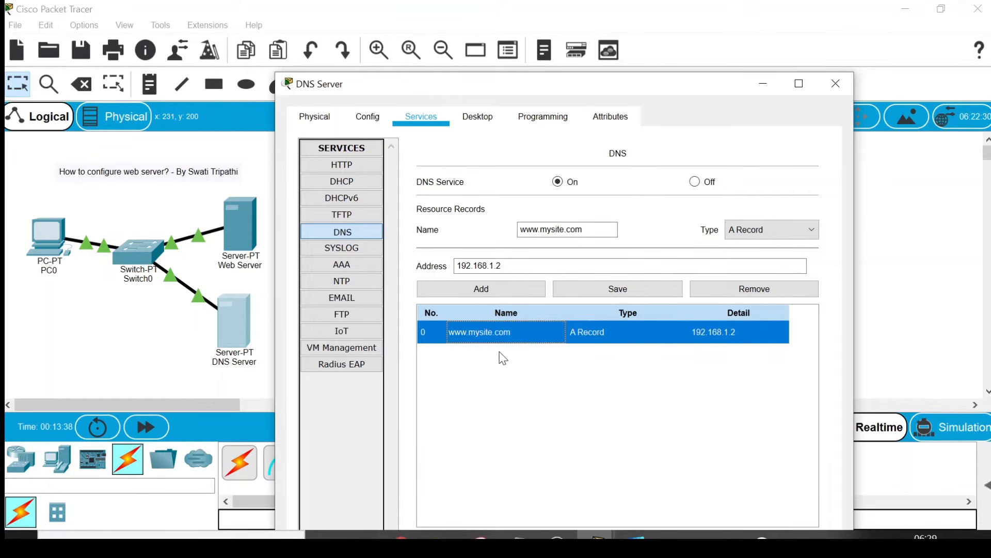
{"action": "left_click", "coordinate": [836, 83]}
Try to load the site by its former name, cisco, in the Web Server's own web browser
{"action": "left_click", "coordinate": [249, 221]}
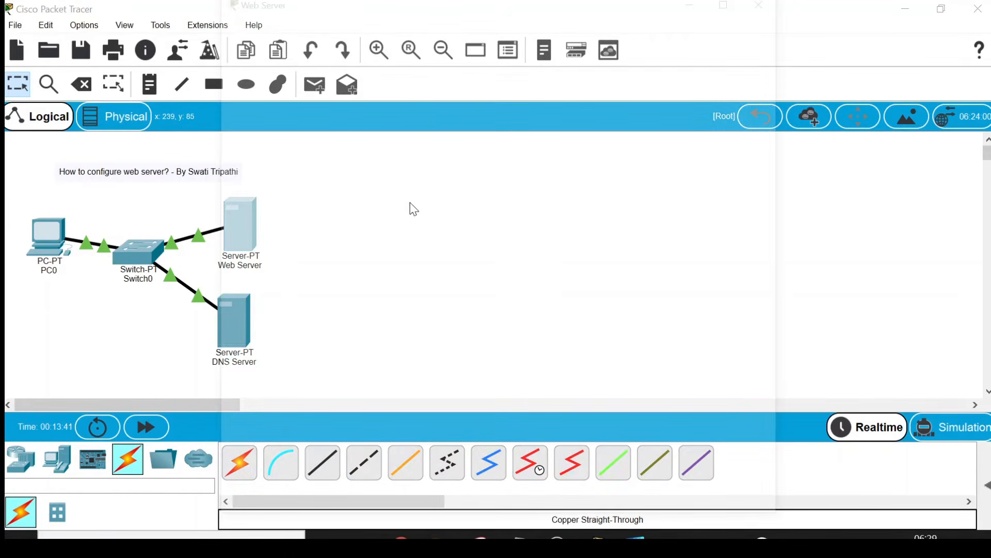
{"action": "left_click_drag", "start_coordinate": [630, 6], "coordinate": [700, 109]}
{"action": "left_click_drag", "start_coordinate": [723, 84], "coordinate": [730, 72]}
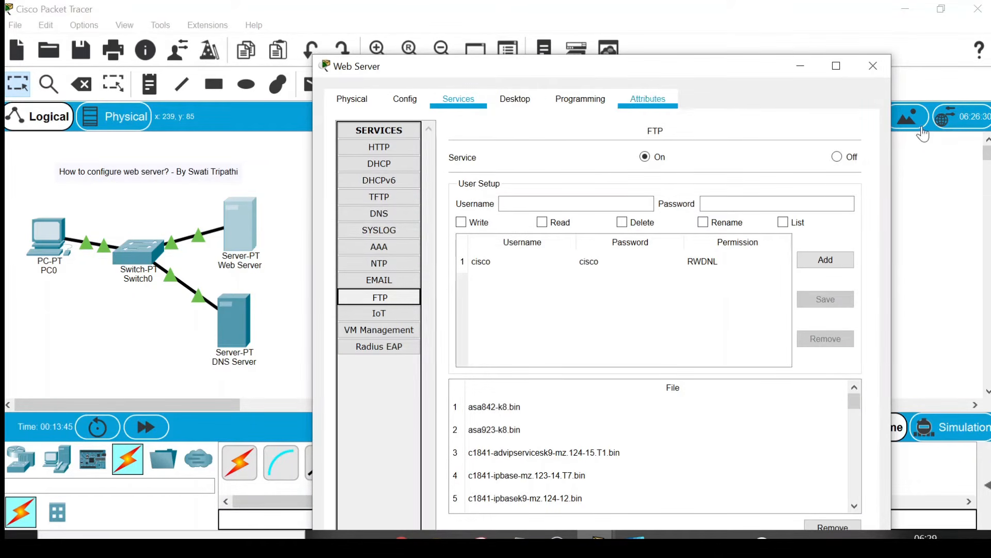
{"action": "left_click", "coordinate": [504, 97]}
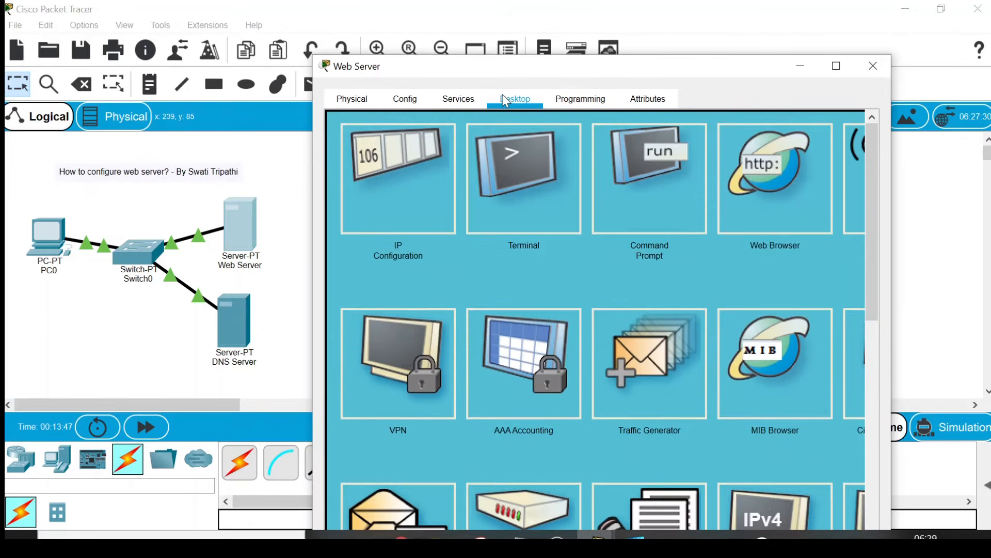
{"action": "left_click", "coordinate": [774, 188]}
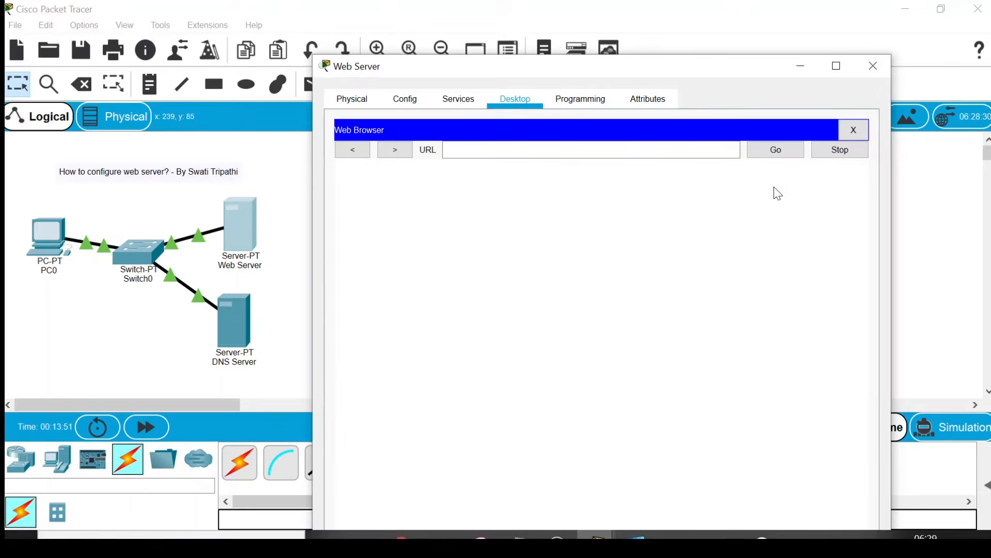
{"action": "left_click", "coordinate": [558, 150]}
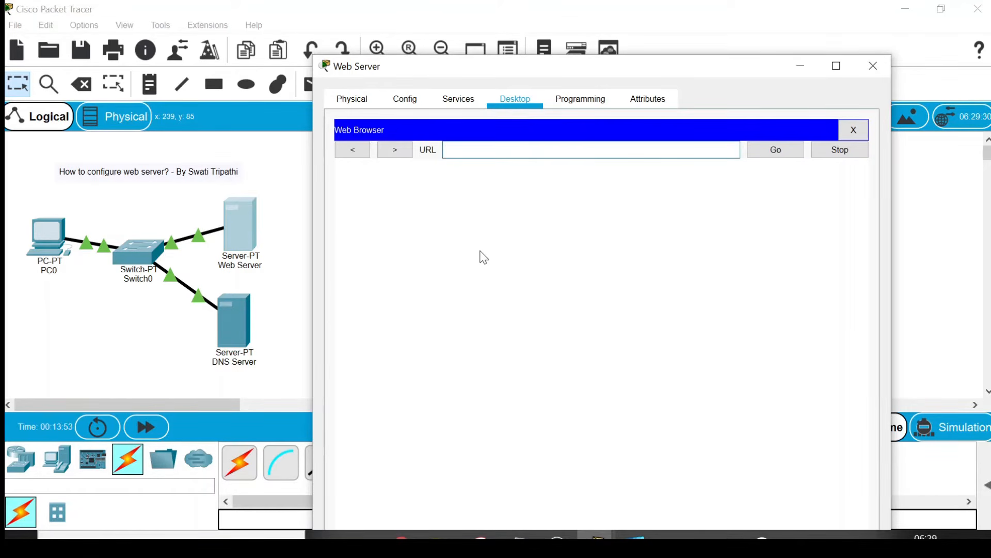
{"action": "type", "text": "cisco"}
{"action": "left_click", "coordinate": [761, 150]}
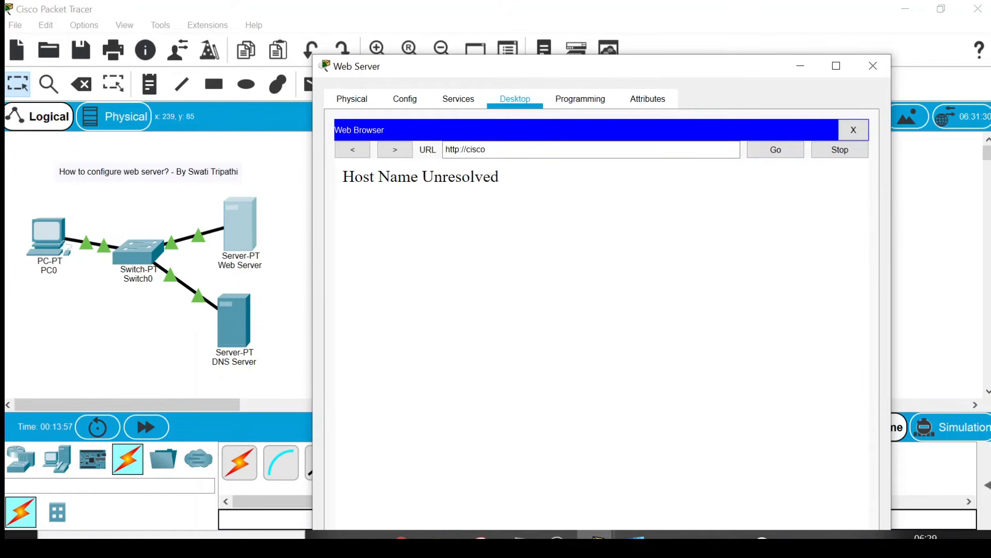
{"action": "left_click_drag", "start_coordinate": [500, 177], "coordinate": [353, 177]}
{"action": "left_click", "coordinate": [640, 213]}
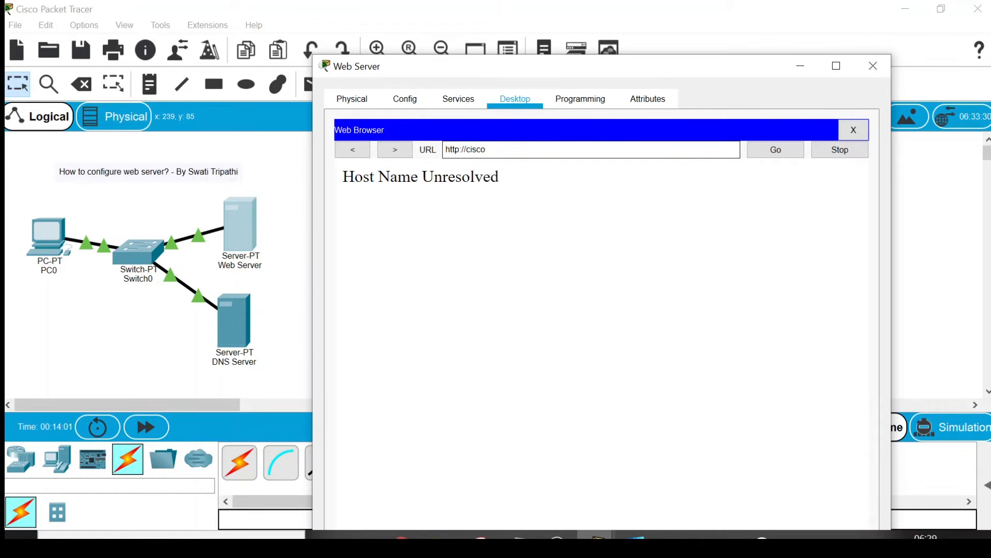
{"action": "key", "text": "BackSpace"}
{"action": "key", "text": "BackSpace"}
{"action": "key", "text": "BackSpace"}
{"action": "key", "text": "BackSpace"}
{"action": "key", "text": "BackSpace"}
{"action": "key", "text": "BackSpace"}
{"action": "key", "text": "BackSpace"}
{"action": "key", "text": "BackSpace"}
{"action": "key", "text": "BackSpace"}
{"action": "key", "text": "BackSpace"}
{"action": "key", "text": "BackSpace"}
{"action": "key", "text": "BackSpace"}
{"action": "type", "text": "www.mysite.com"}
{"action": "left_click", "coordinate": [777, 152]}
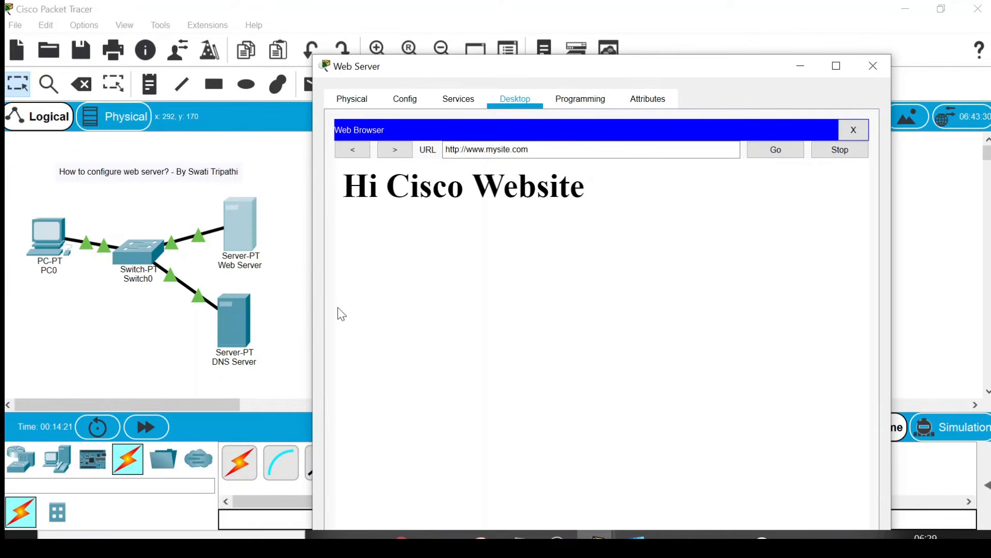
{"action": "left_click", "coordinate": [287, 235]}
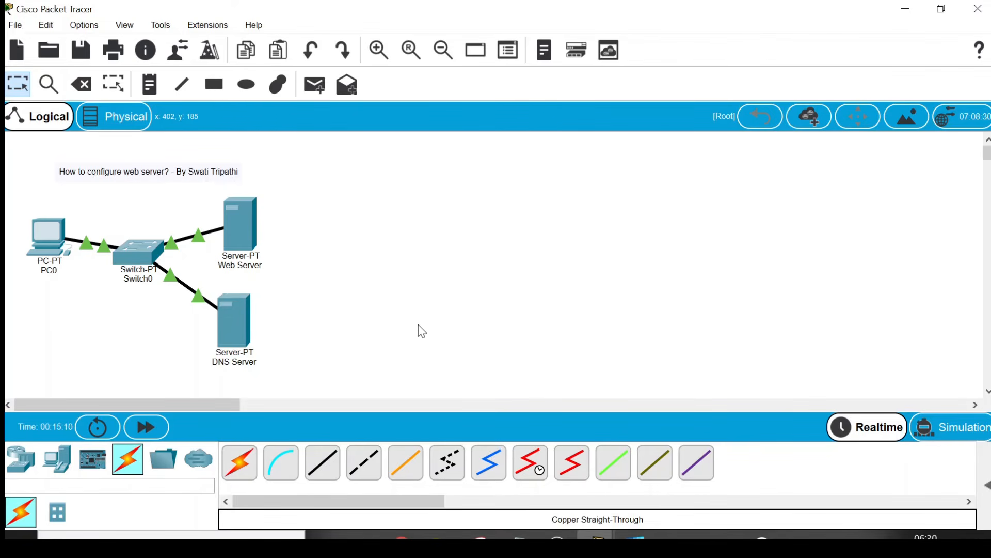
Switch to the web browser and view the HttpServerConfiguration.pkt file page in the Cisco-Packet-Tracer-Practicals GitHub repository
{"action": "left_click", "coordinate": [402, 537]}
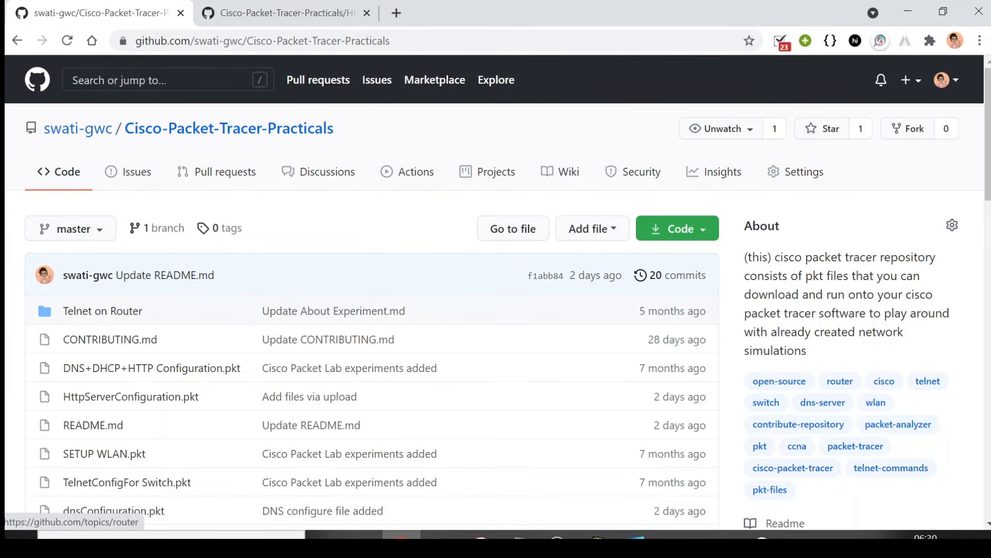
{"action": "left_click", "coordinate": [317, 10]}
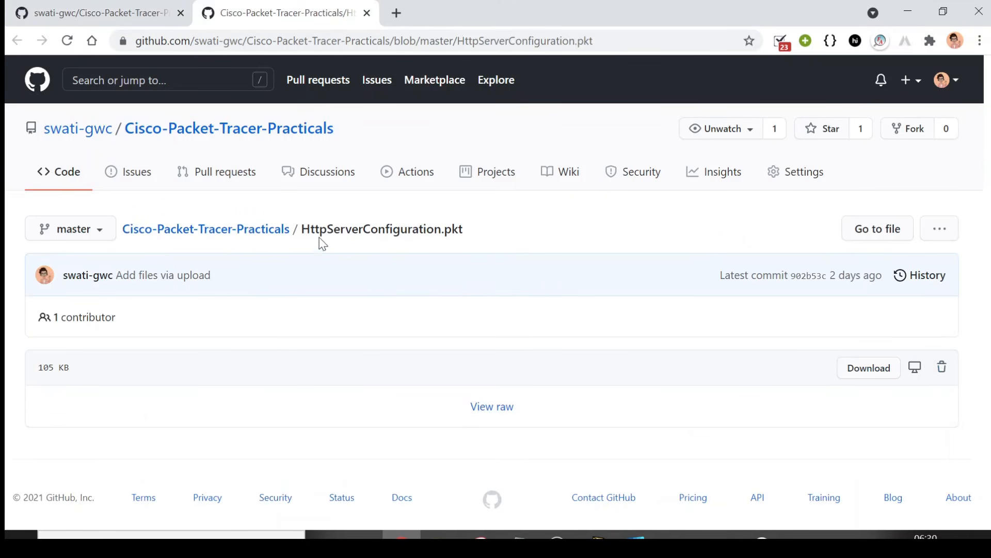
{"action": "left_click_drag", "start_coordinate": [302, 229], "coordinate": [467, 226]}
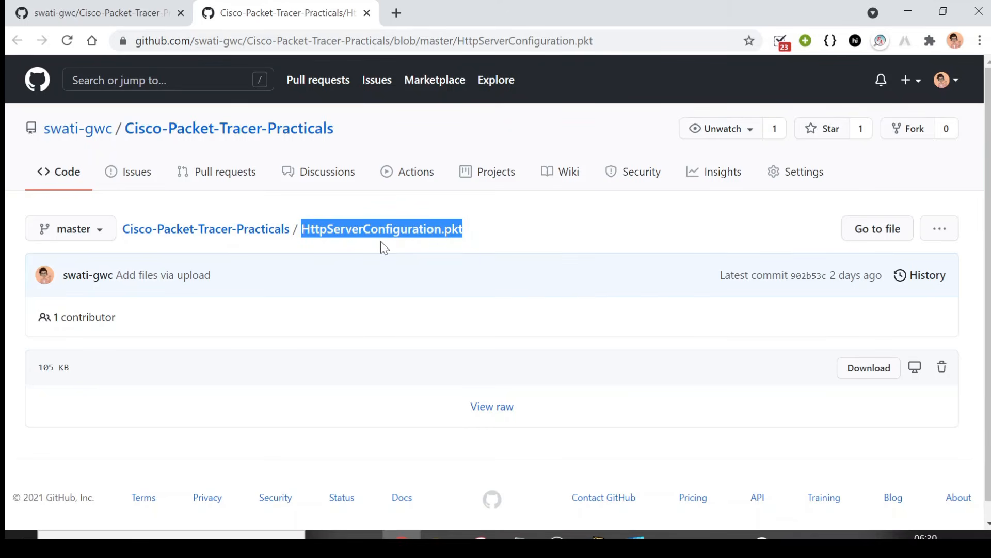
{"action": "left_click", "coordinate": [688, 368]}
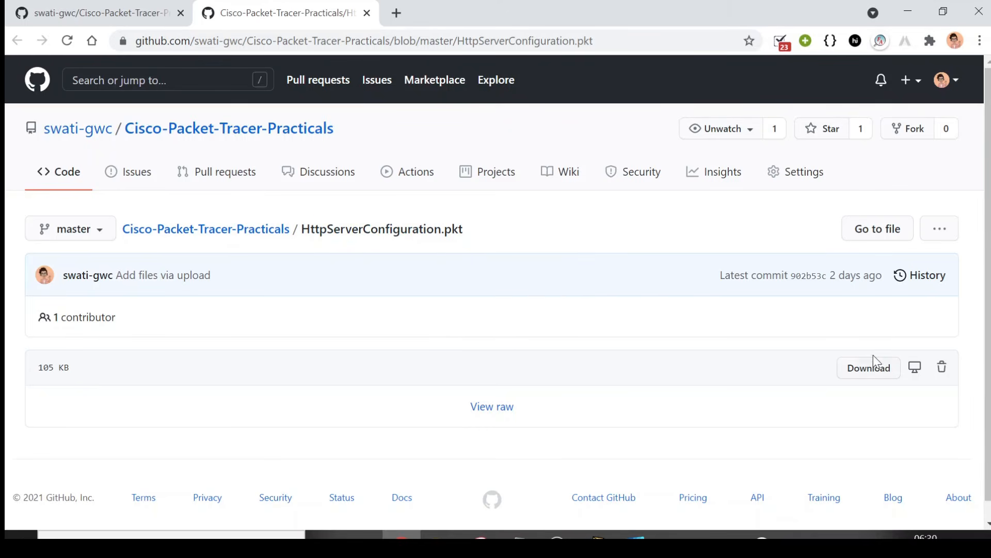
Return to the Cisco-Packet-Tracer-Practicals repository overview and look through its file list and the README's list of experiments
{"action": "left_click", "coordinate": [81, 7]}
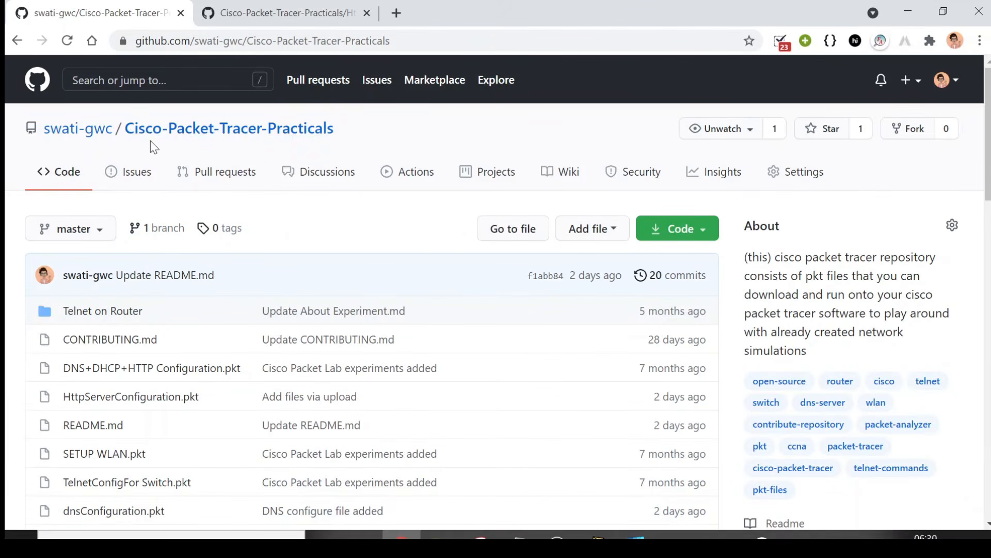
{"action": "left_click_drag", "start_coordinate": [988, 165], "coordinate": [989, 223]}
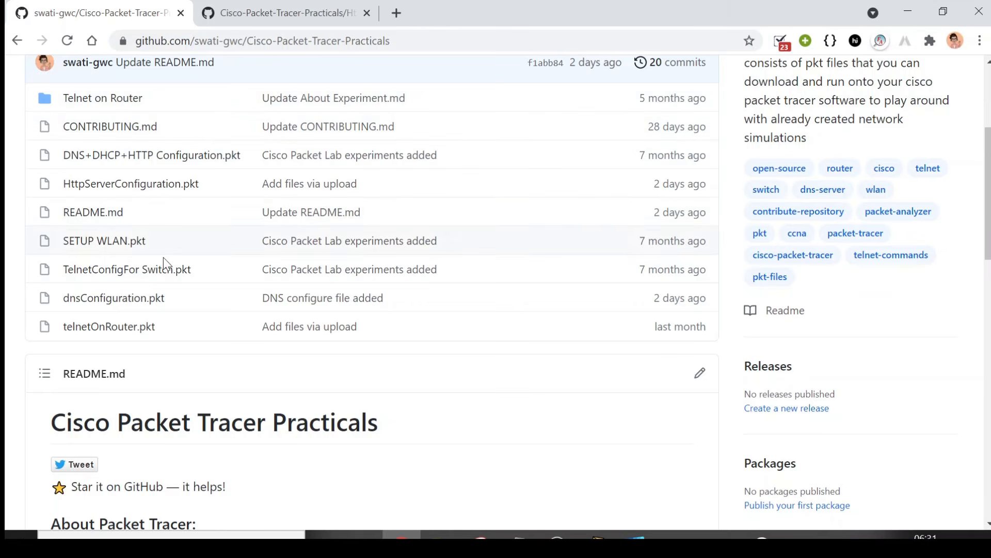
{"action": "left_click_drag", "start_coordinate": [988, 220], "coordinate": [989, 157]}
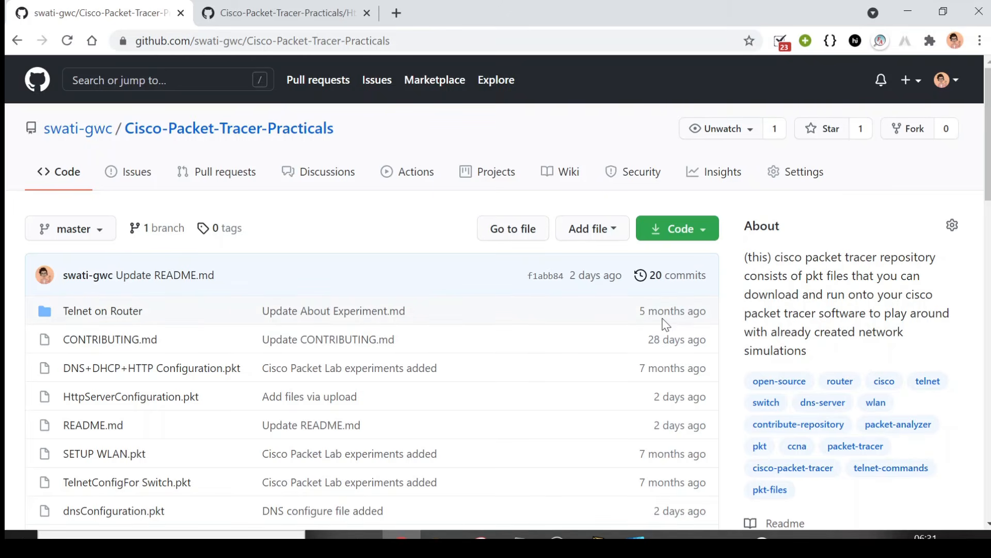
{"action": "left_click_drag", "start_coordinate": [989, 130], "coordinate": [988, 392]}
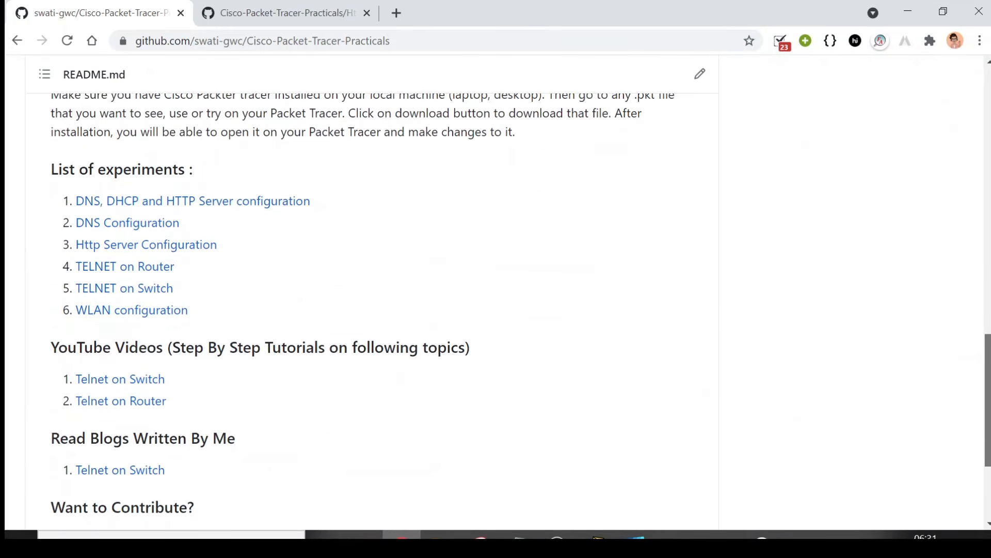